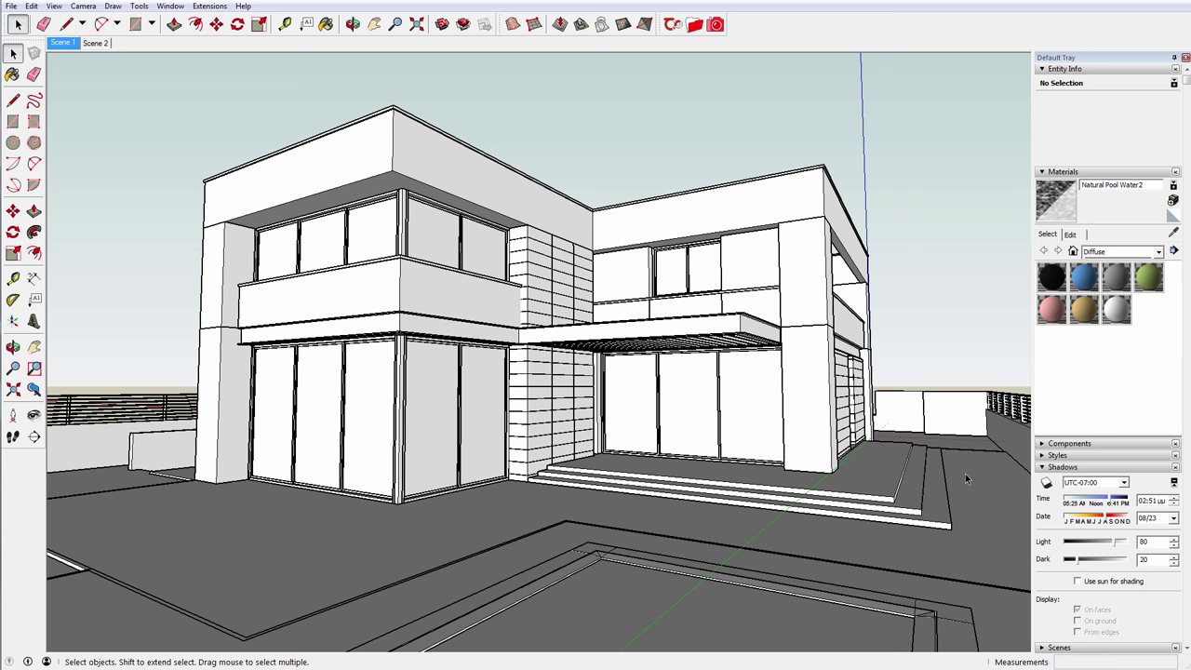
Step: Load Concrete Walls from the Thea Browser's Materials > Tutorial > MS House set as the paint
click(694, 26)
click(722, 139)
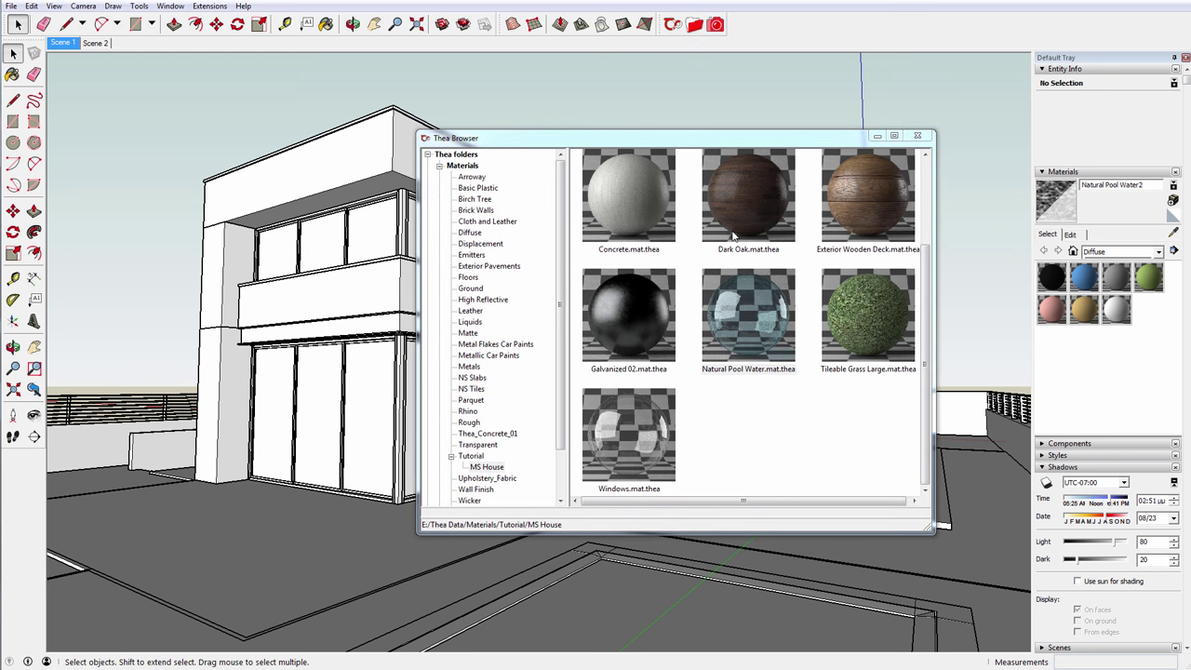
click(439, 167)
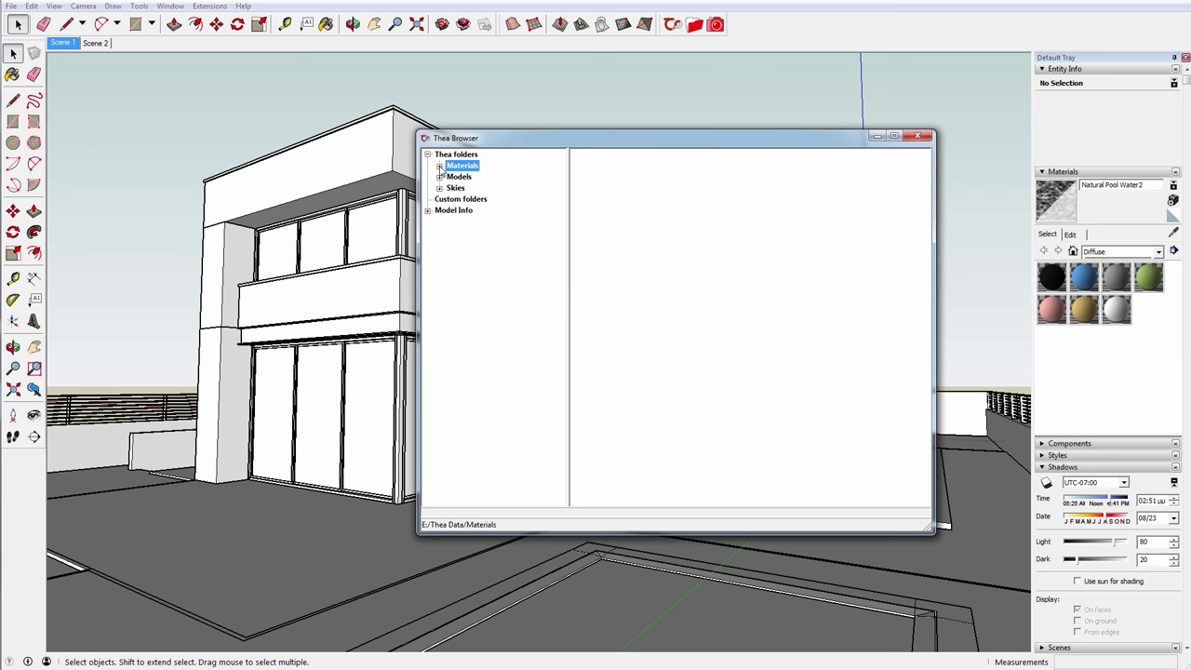
click(439, 166)
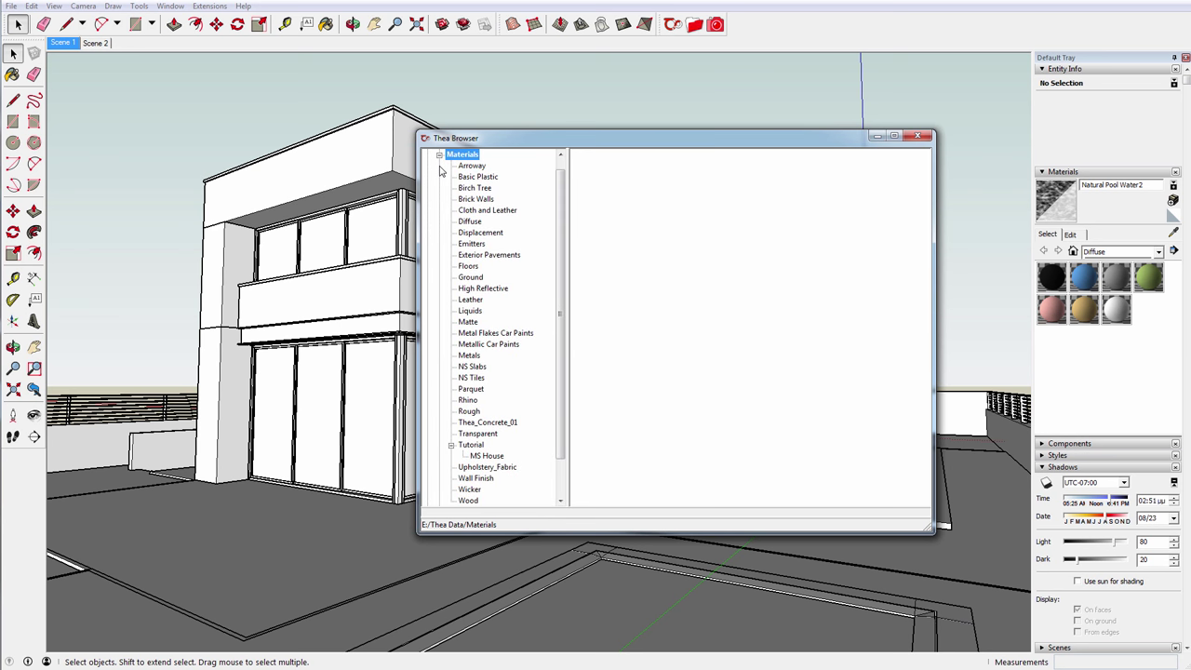
click(488, 456)
drag(647, 135, 744, 122)
click(988, 164)
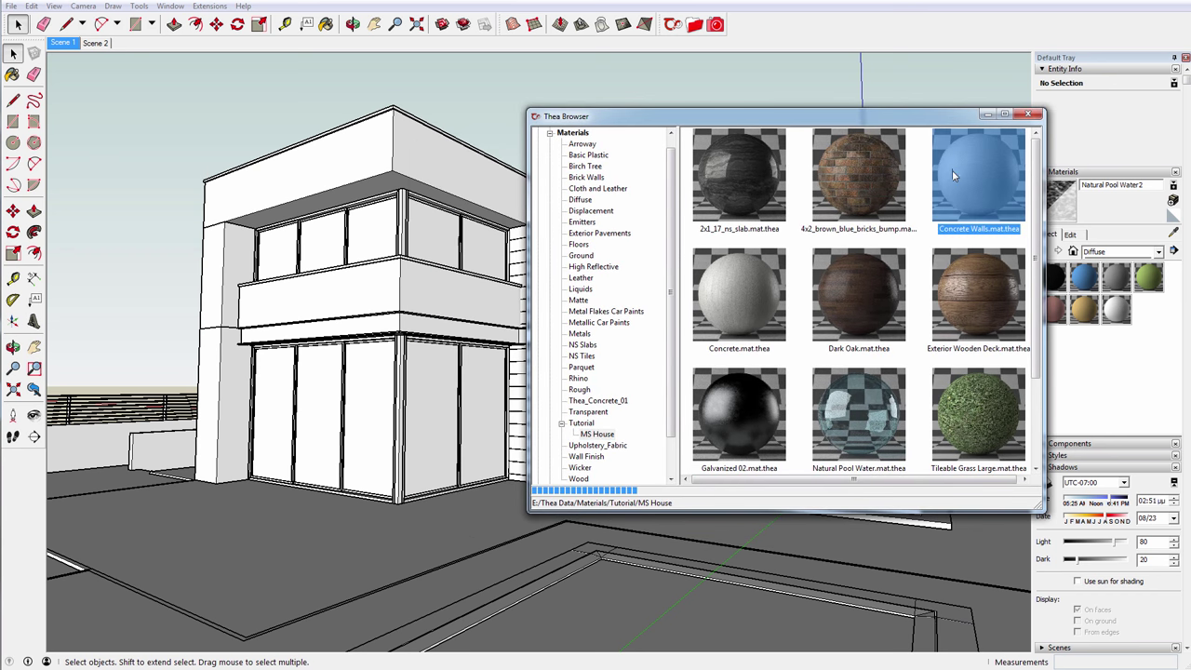
Step: Paint the roof parapet, the band below the upper windows and the upper column with Concrete Walls
click(456, 165)
middle_drag(455, 165, 448, 382)
click(448, 382)
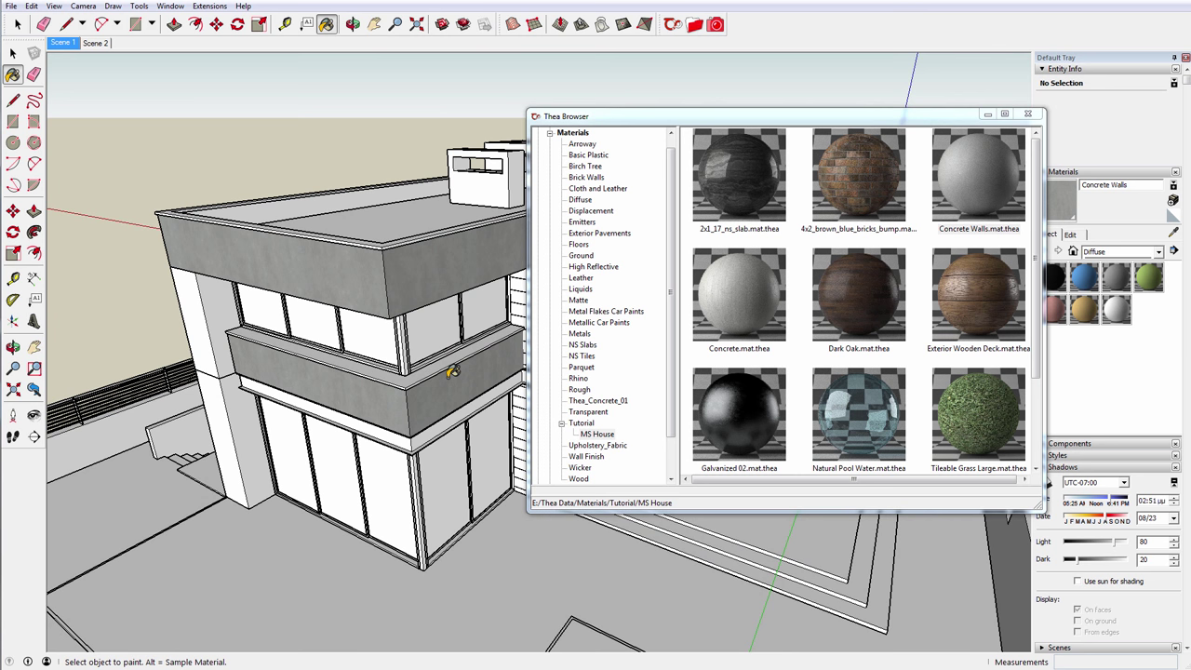
mouse_move(266, 360)
middle_down()
mouse_move(245, 291)
mouse_move(243, 327)
middle_up()
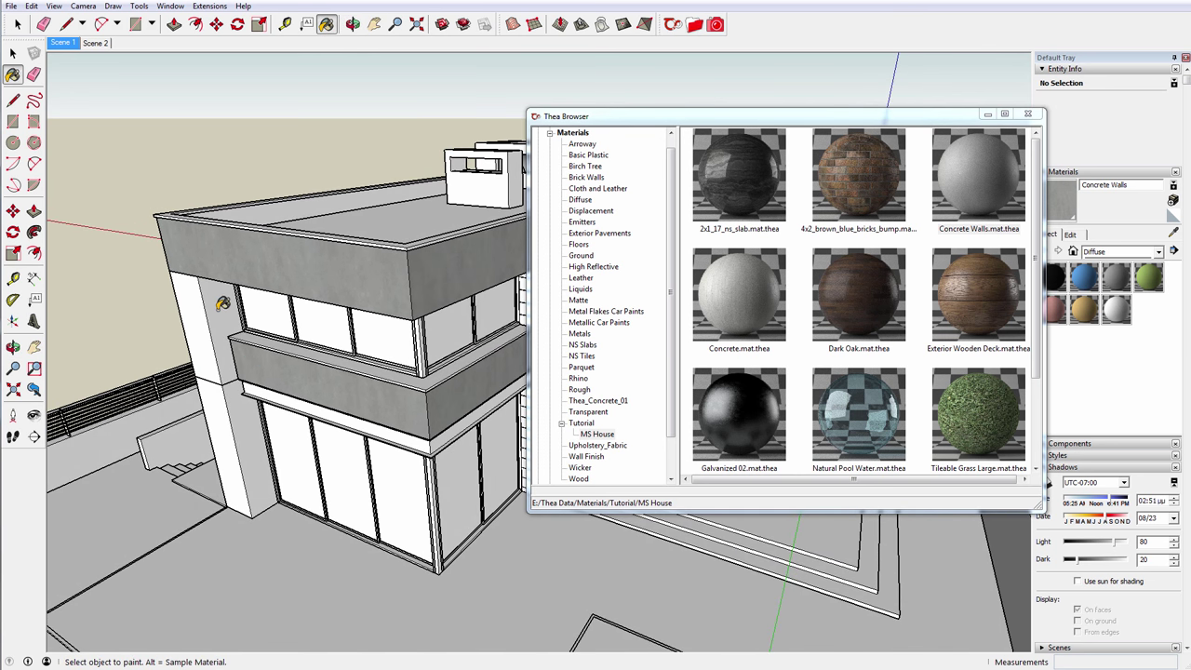
click(220, 302)
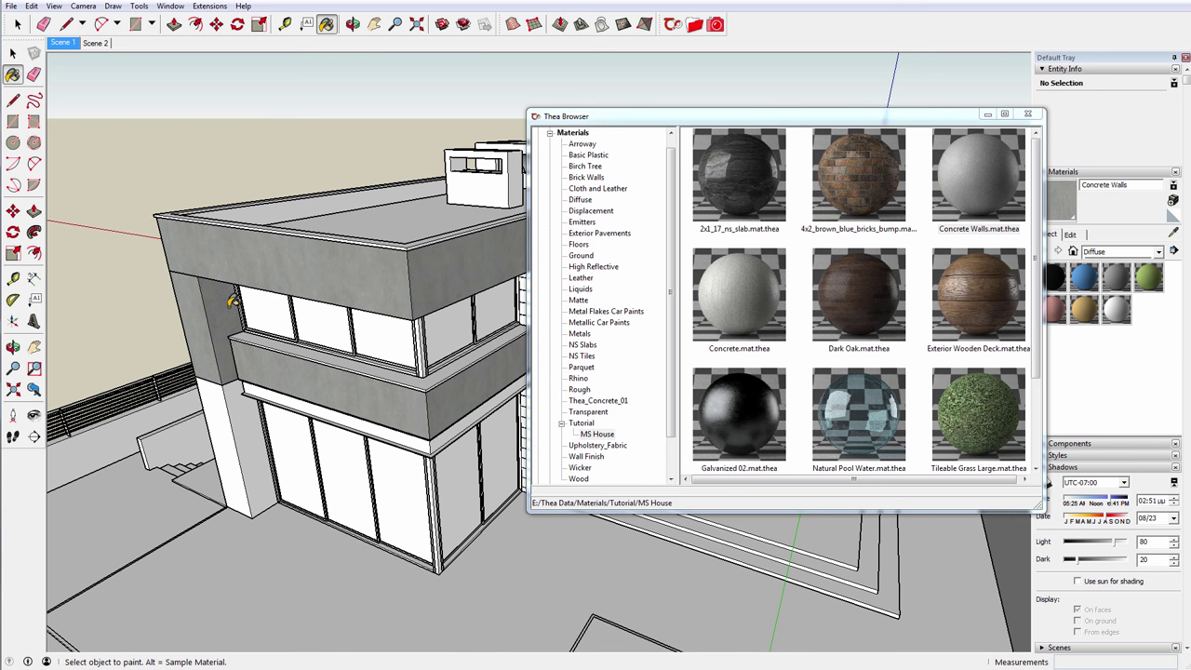
Step: Move the material library window out of the view and orbit to a top-down view
drag(900, 124, 980, 163)
click(1067, 159)
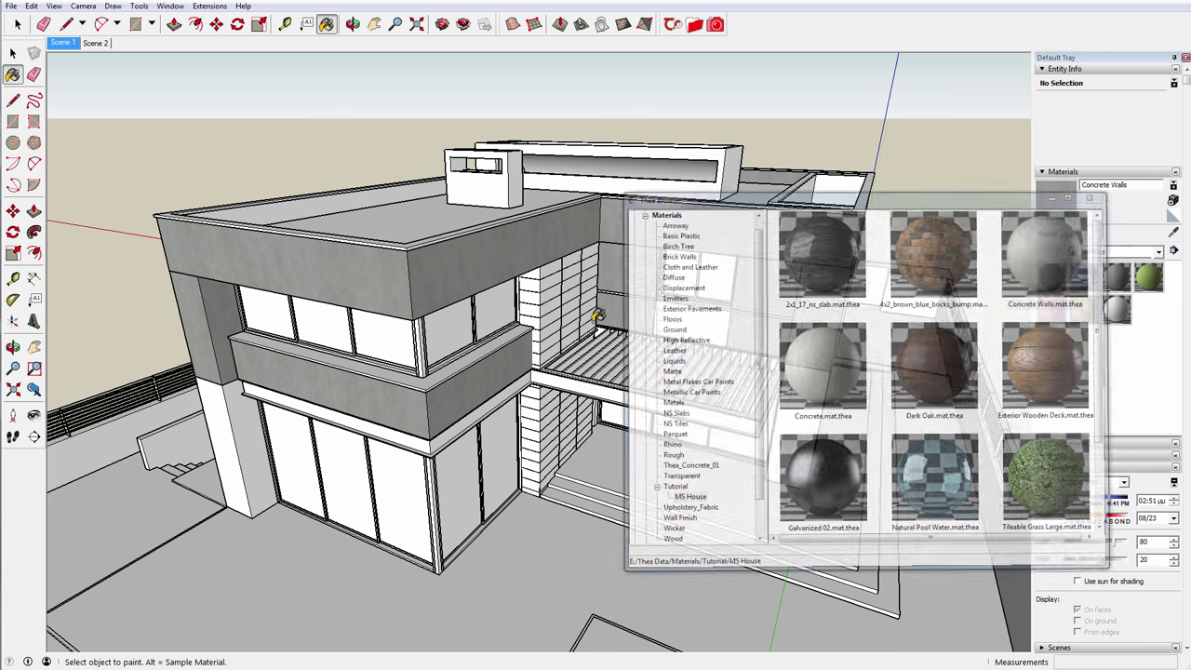
middle_drag(531, 344, 497, 395)
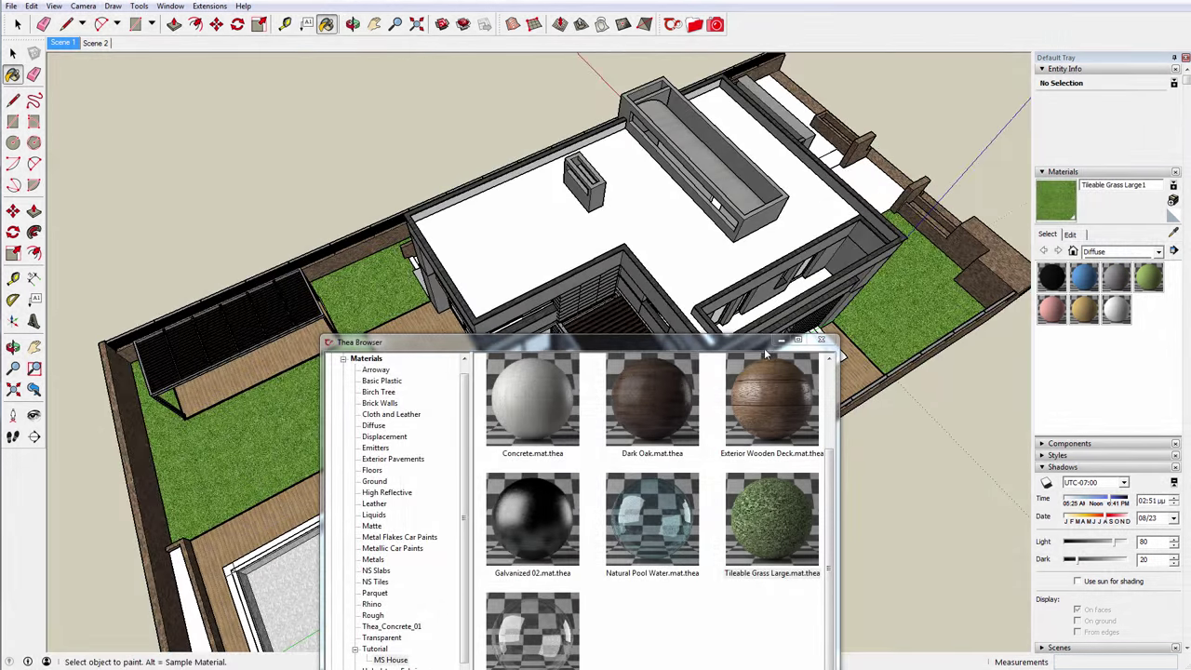
drag(764, 348, 761, 643)
mouse_move(707, 391)
middle_down()
mouse_move(759, 232)
mouse_move(762, 168)
mouse_move(721, 437)
middle_up()
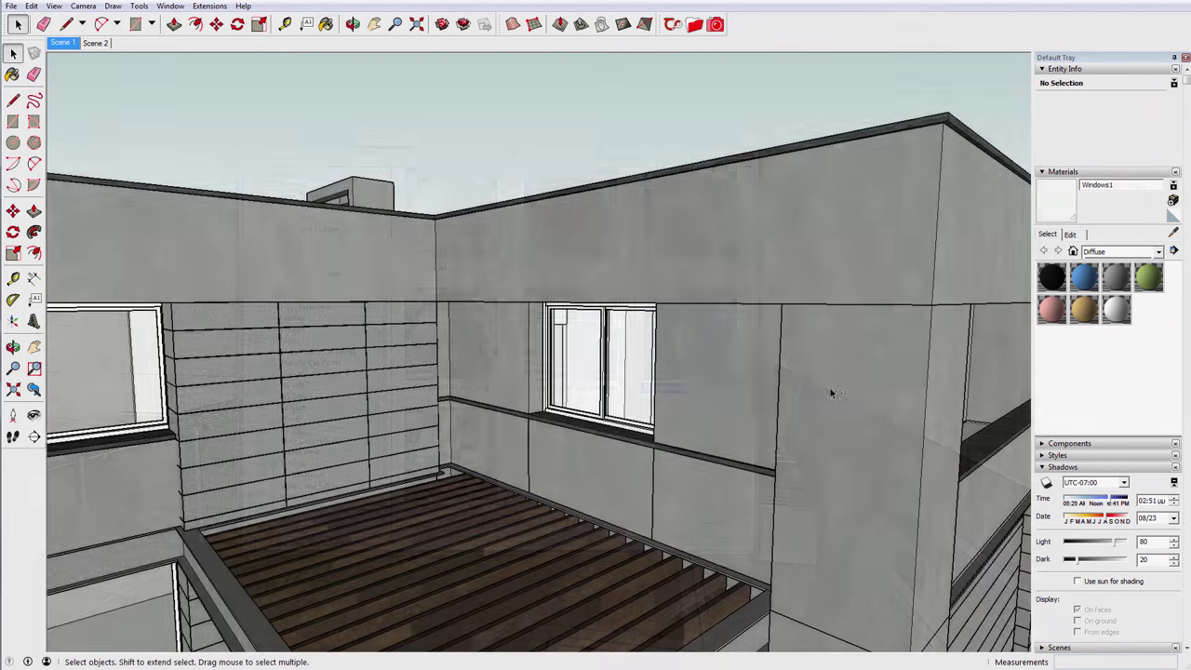
Step: Paint the window component's pane with the translucent Windows glass material
middle_drag(832, 393, 401, 418)
scroll(420, 419, up, 3)
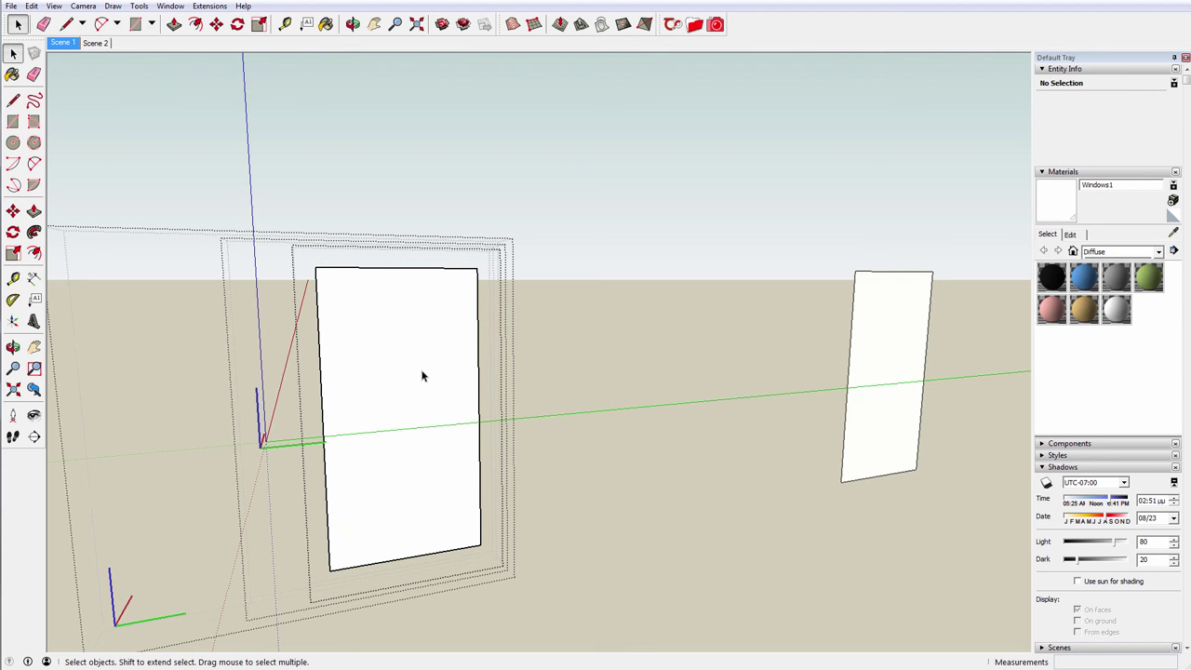
key(b)
click(417, 355)
key(space)
key(Escape)
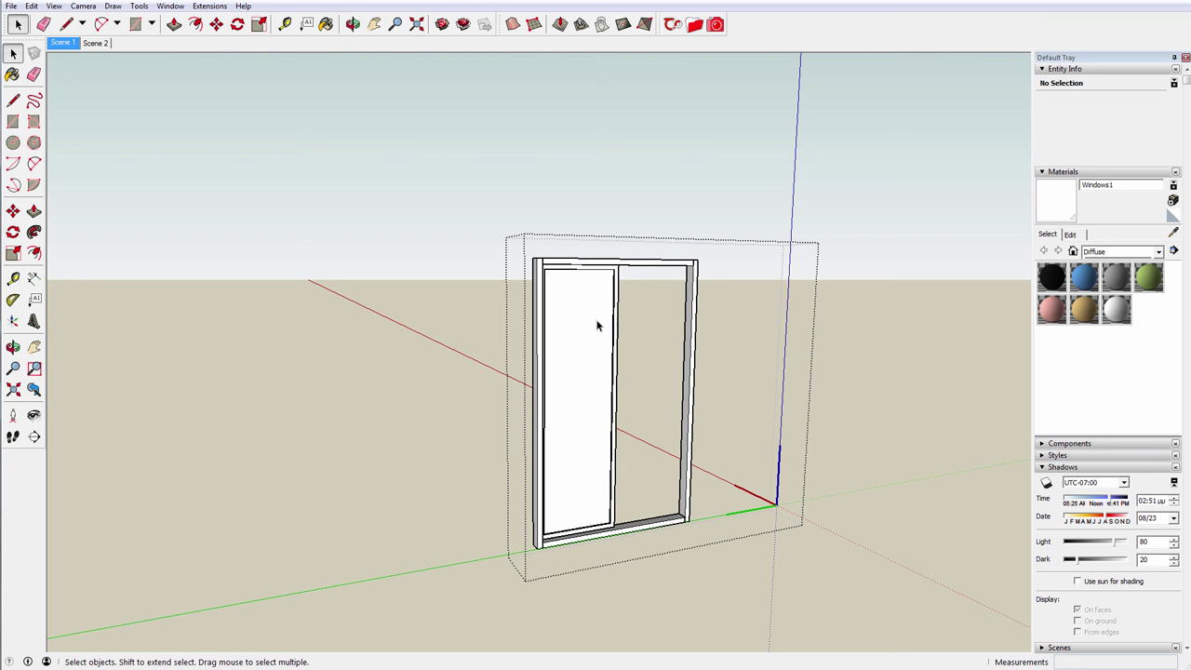
double_click(590, 322)
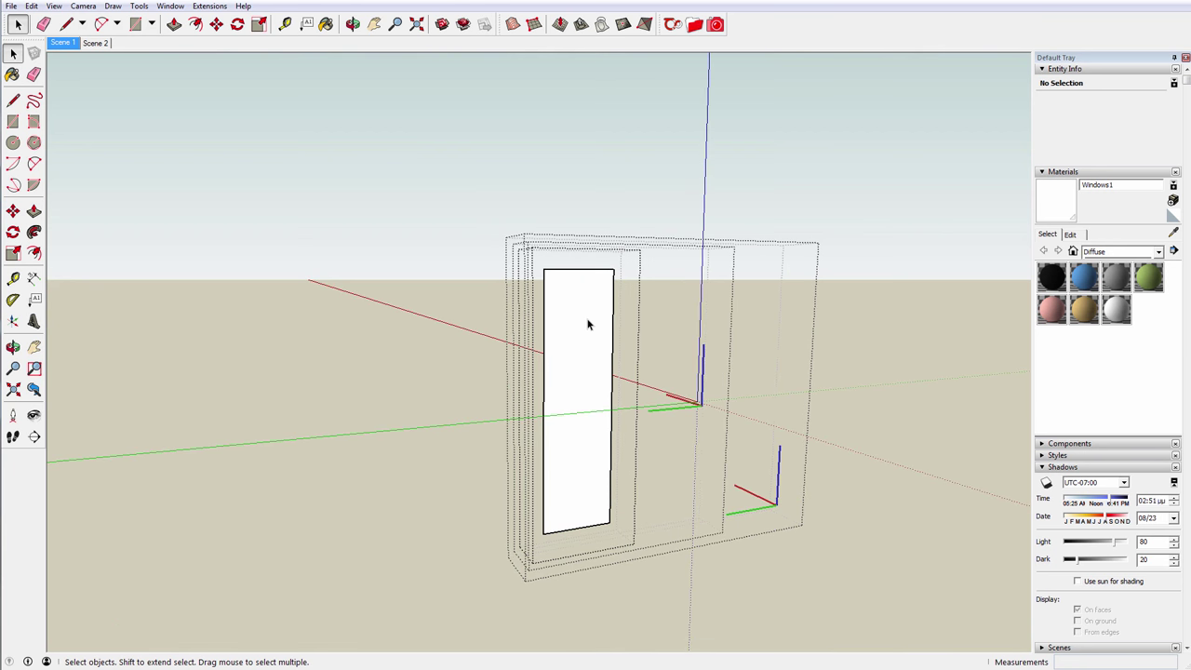
click(588, 323)
key(b)
click(590, 316)
key(space)
key(Escape)
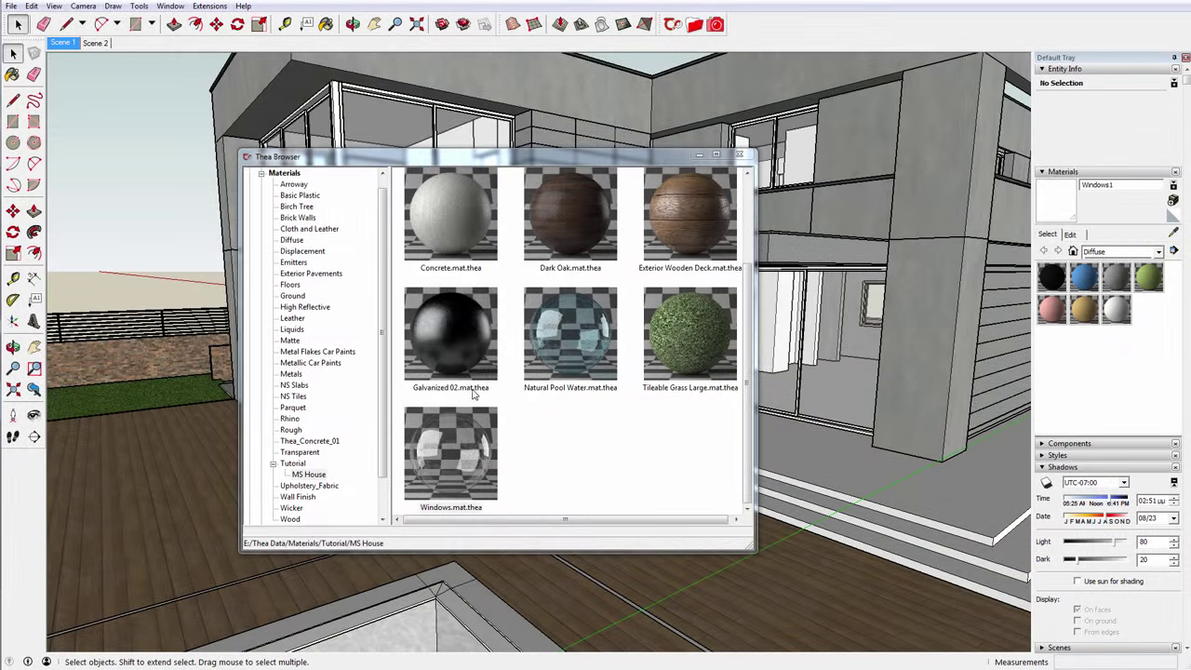
Step: Paint both window frames, the strip above, the middle frame piece and the sill with Galvanized 02
click(460, 334)
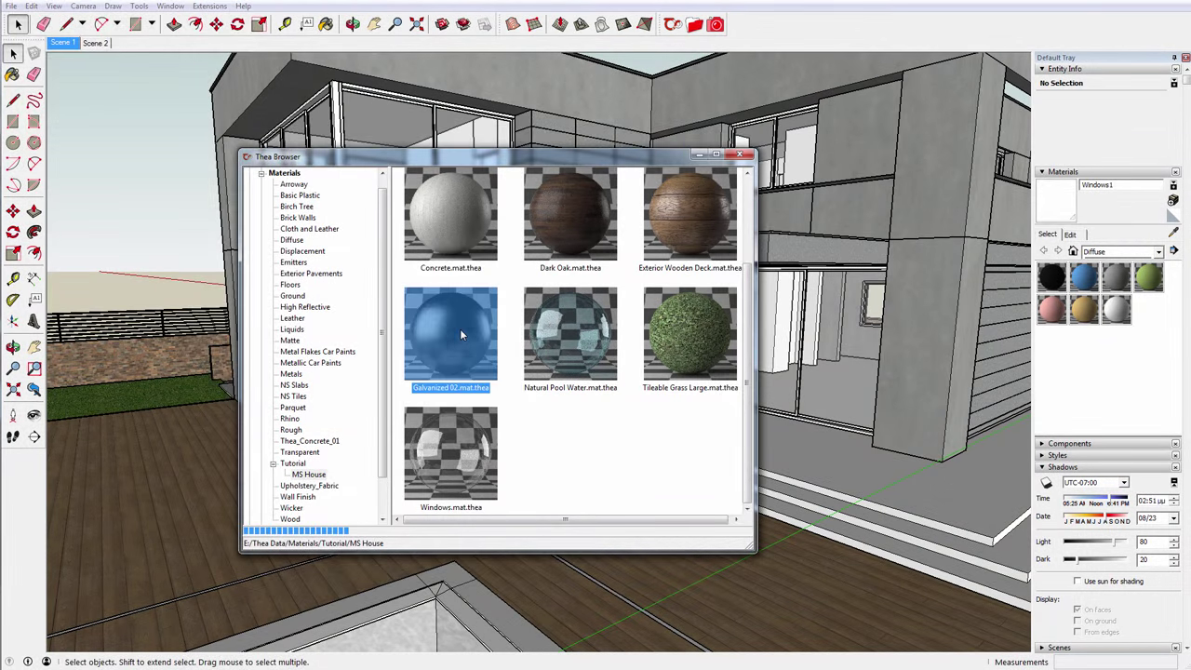
click(697, 156)
middle_drag(521, 354, 385, 300)
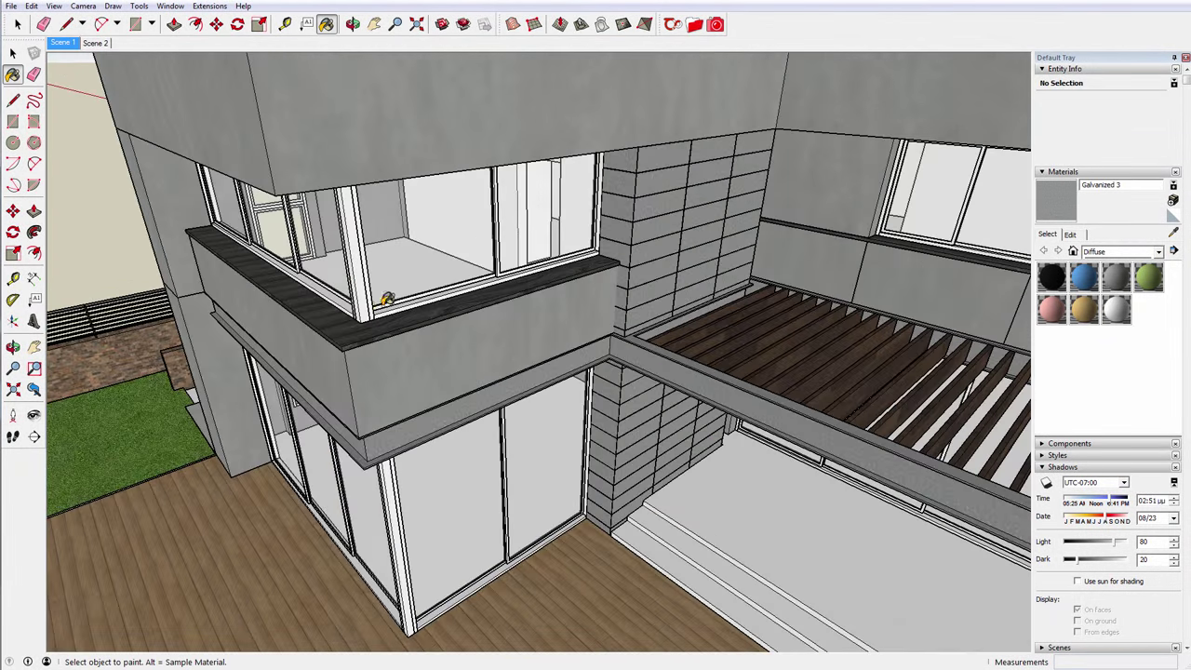
scroll(385, 300, up, 3)
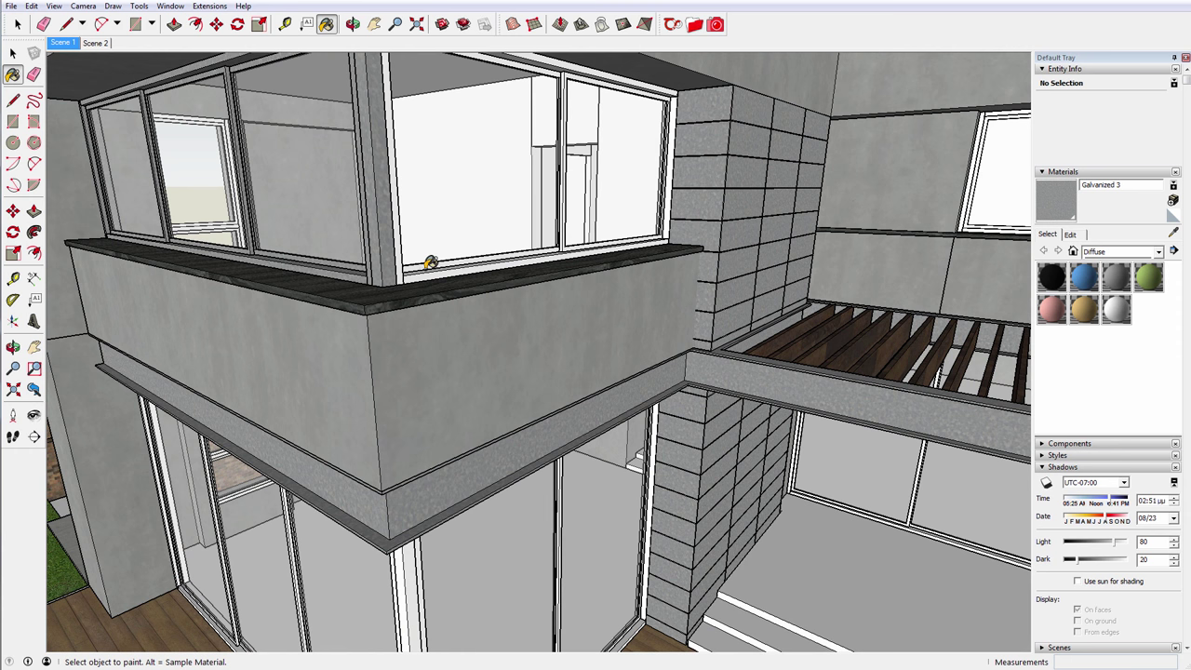
click(430, 263)
click(566, 181)
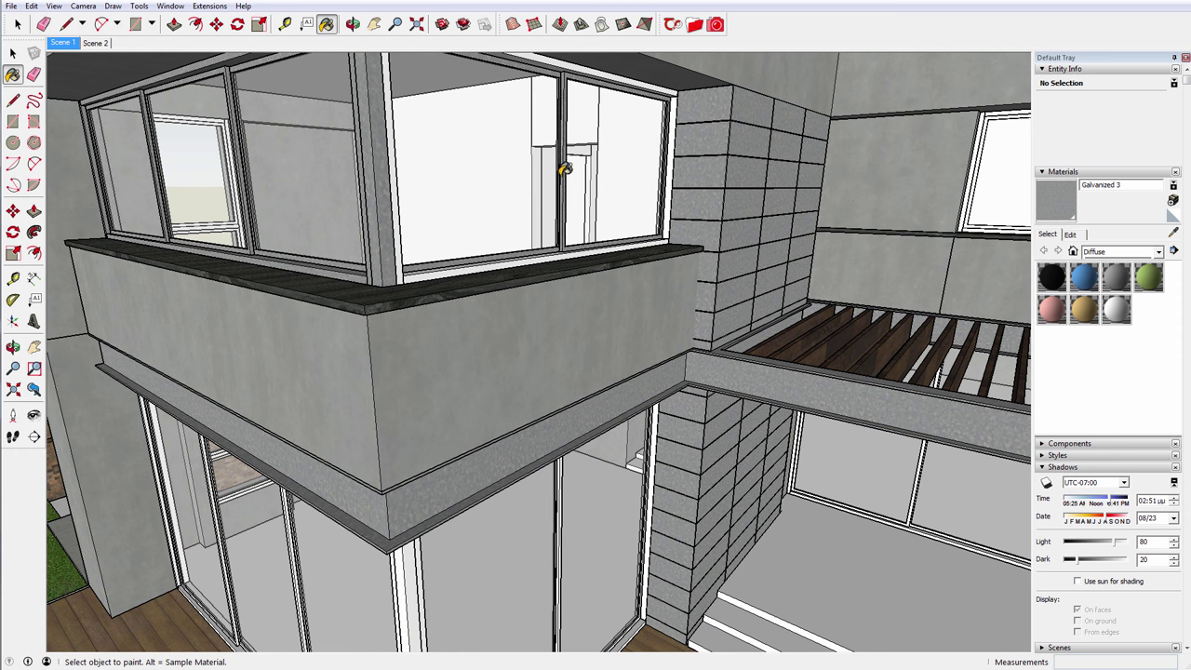
click(572, 59)
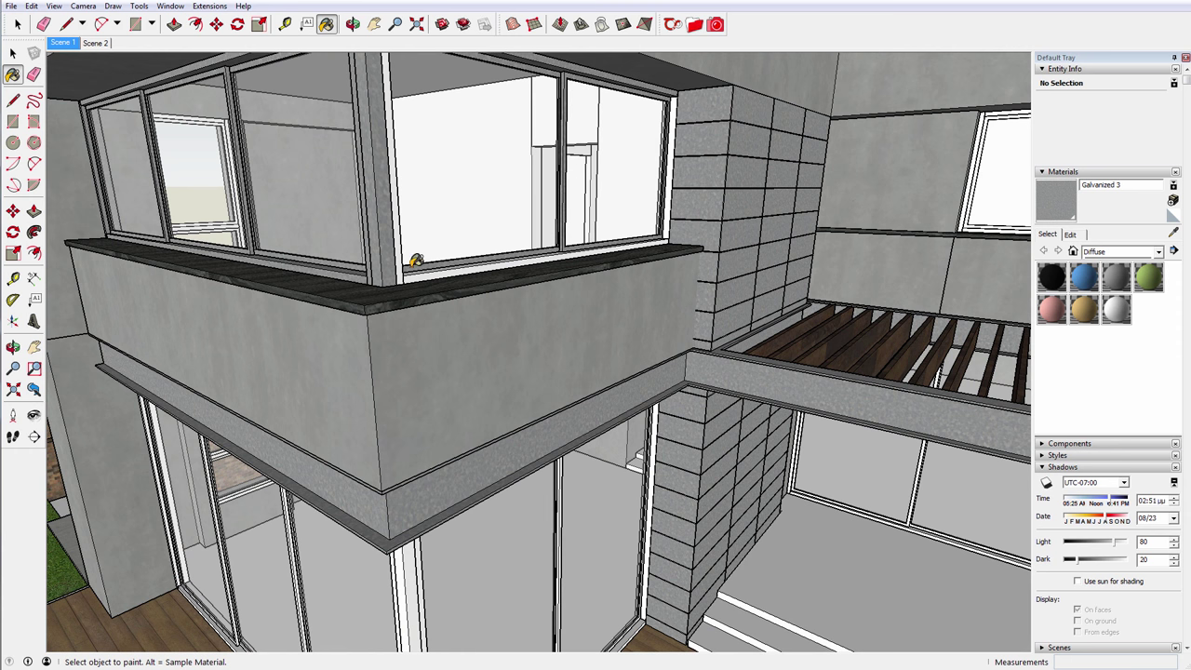
click(410, 267)
click(425, 269)
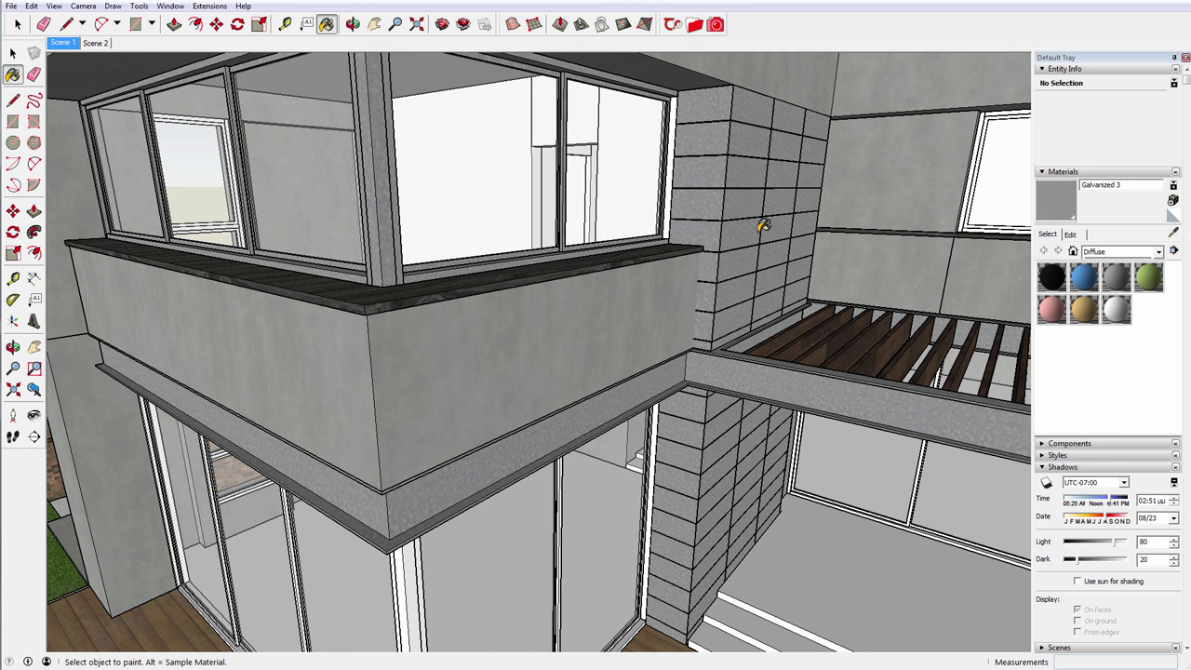
mouse_move(684, 195)
middle_down()
mouse_move(614, 270)
mouse_move(486, 340)
mouse_move(606, 253)
middle_up()
scroll(607, 254, up, 3)
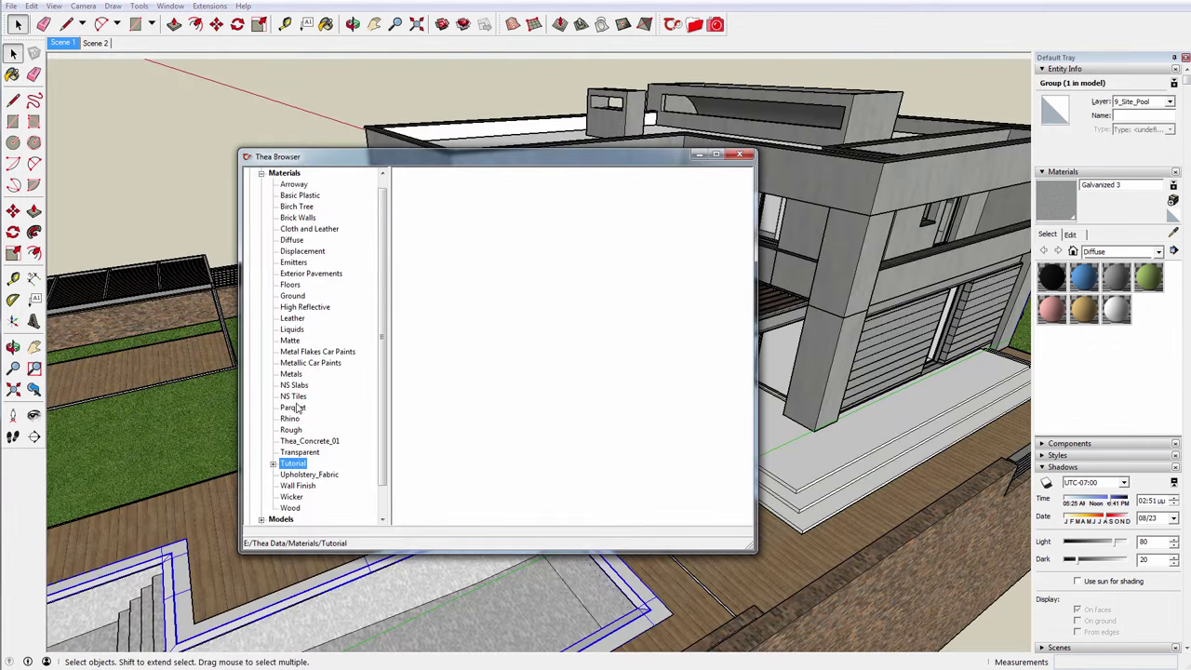
Step: Paint the terrace floor with the NS Tiles 2x2_08 material
click(295, 396)
click(684, 449)
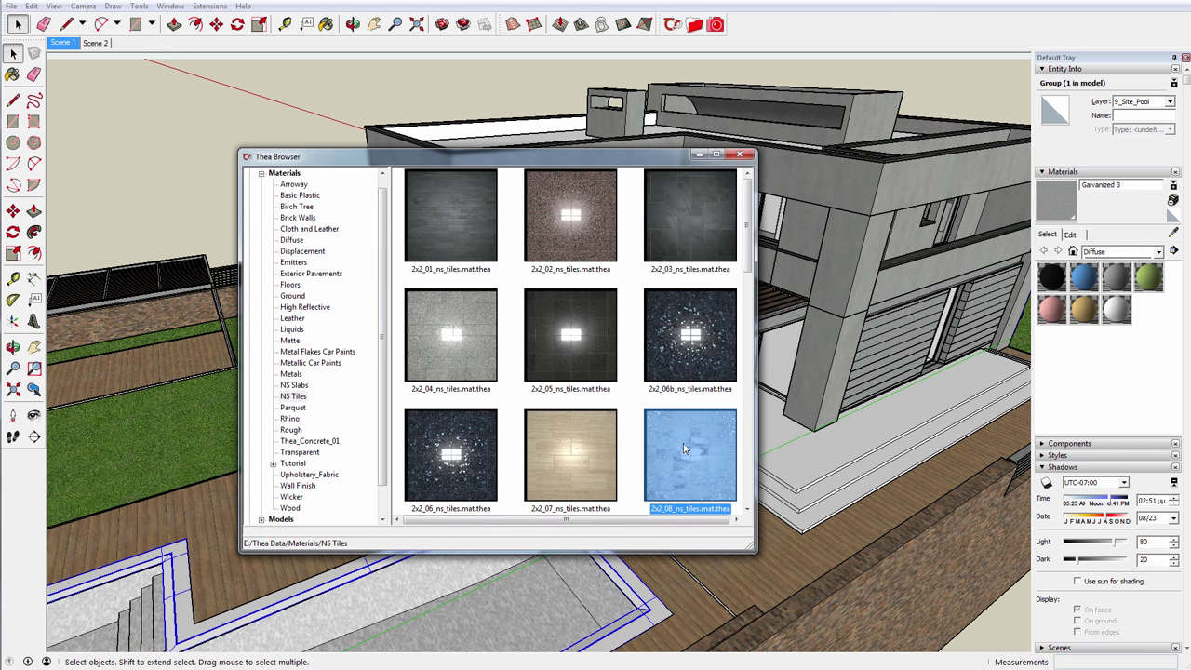
double_click(686, 455)
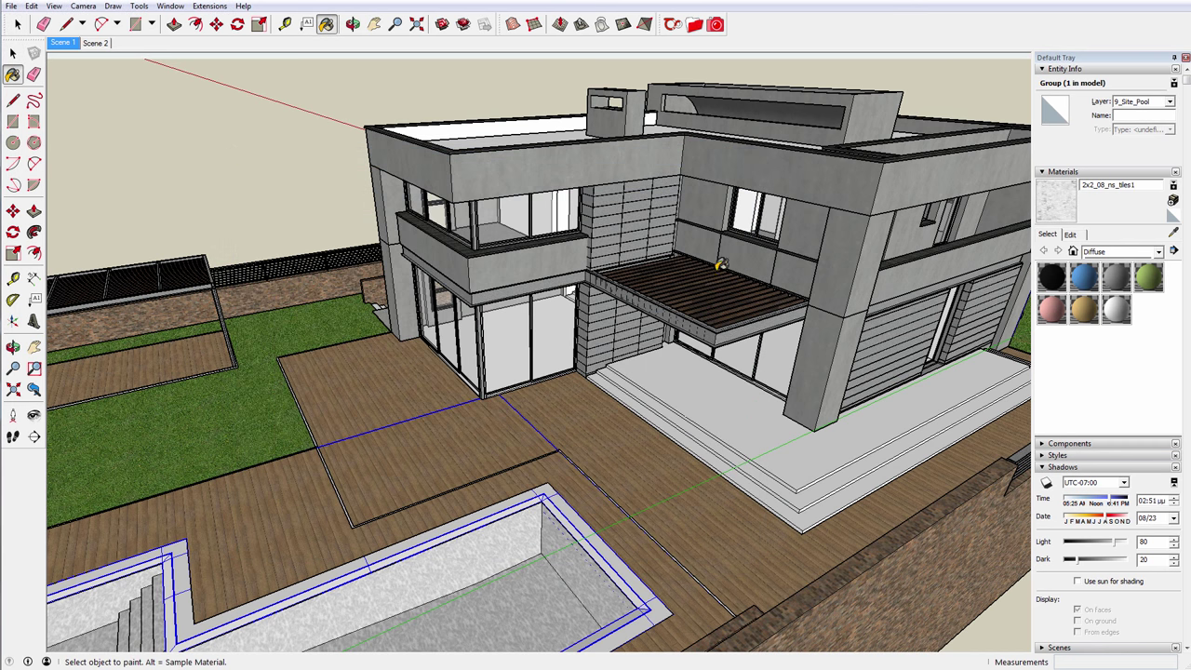
click(702, 381)
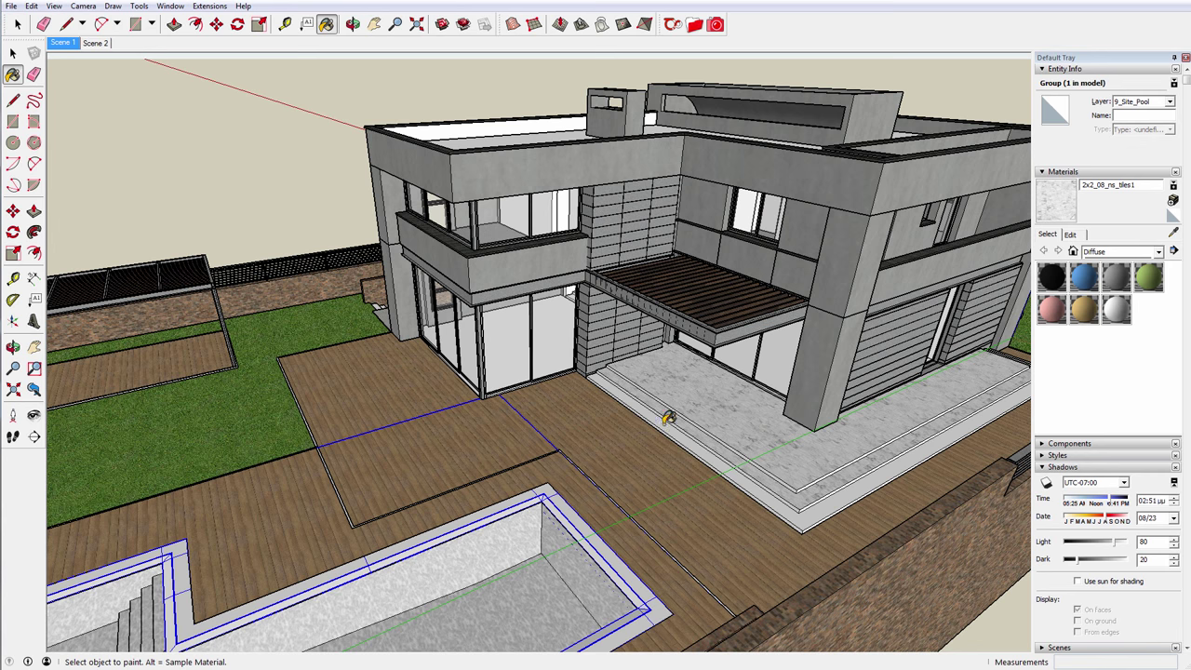
Step: Load the 2x2_13 tile material and paint the roof with it
middle_drag(676, 409, 558, 404)
scroll(568, 372, up, 3)
middle_drag(642, 332, 723, 367)
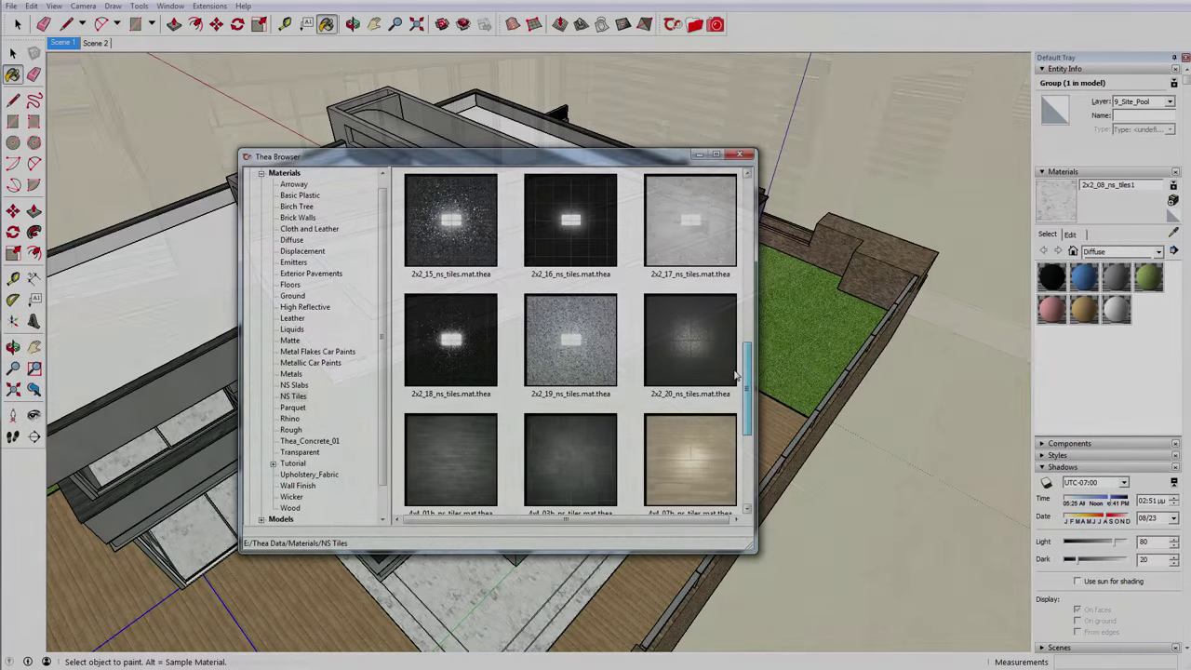
scroll(737, 347, down, 2)
scroll(738, 347, up, 5)
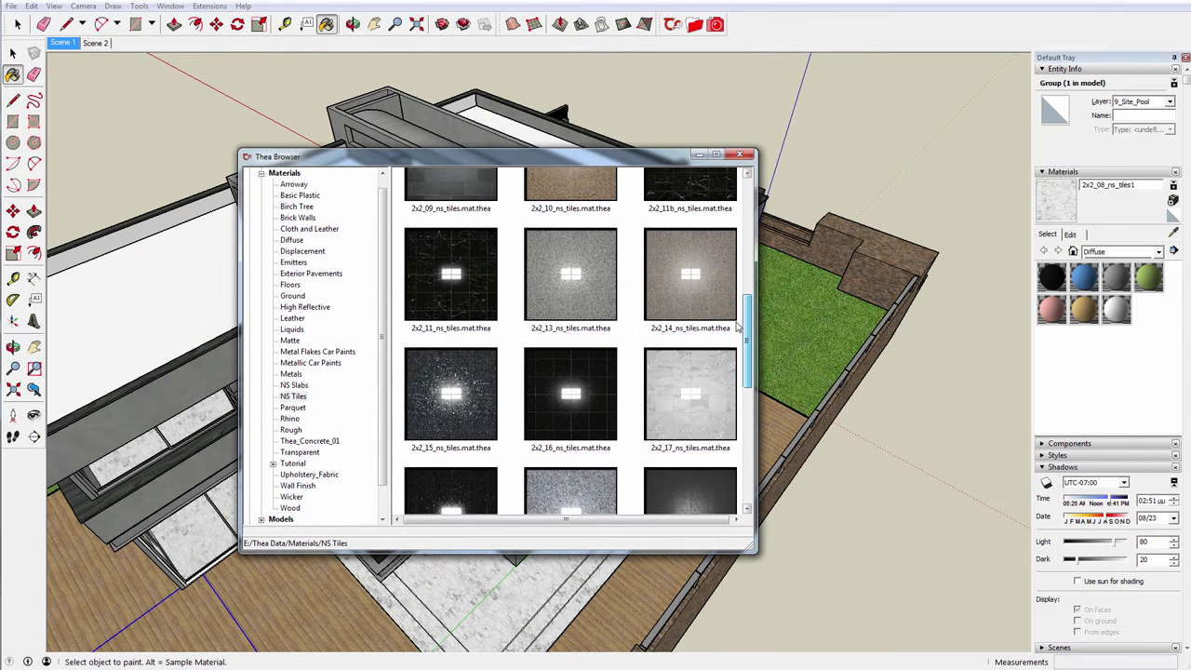
click(580, 474)
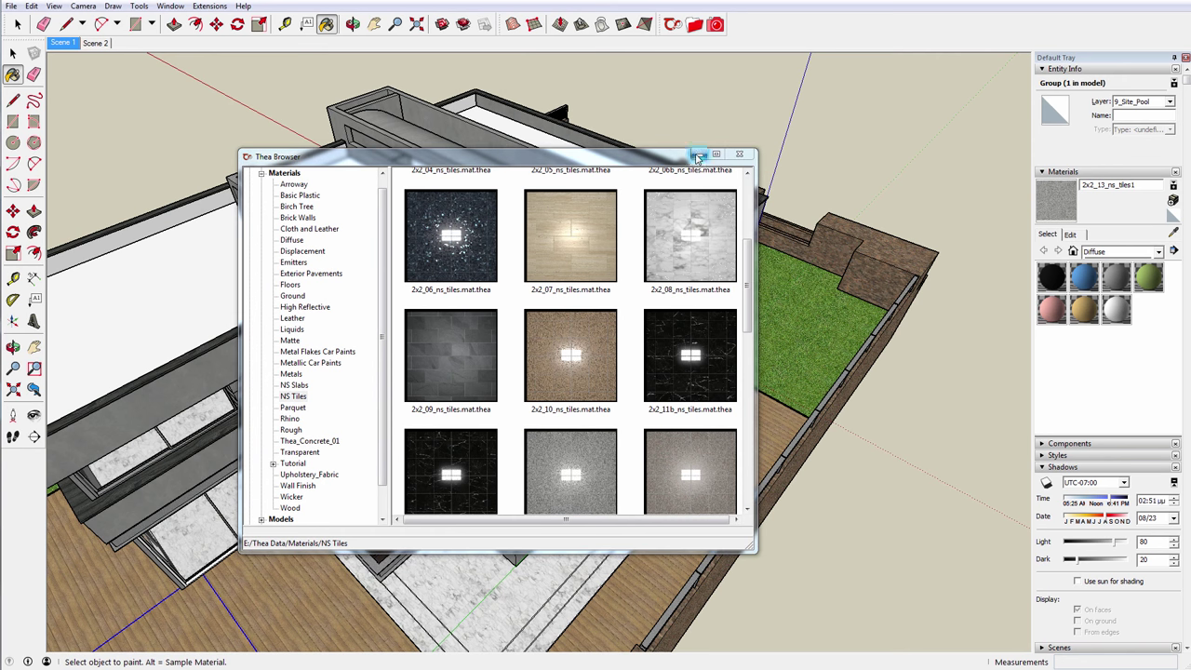
click(699, 155)
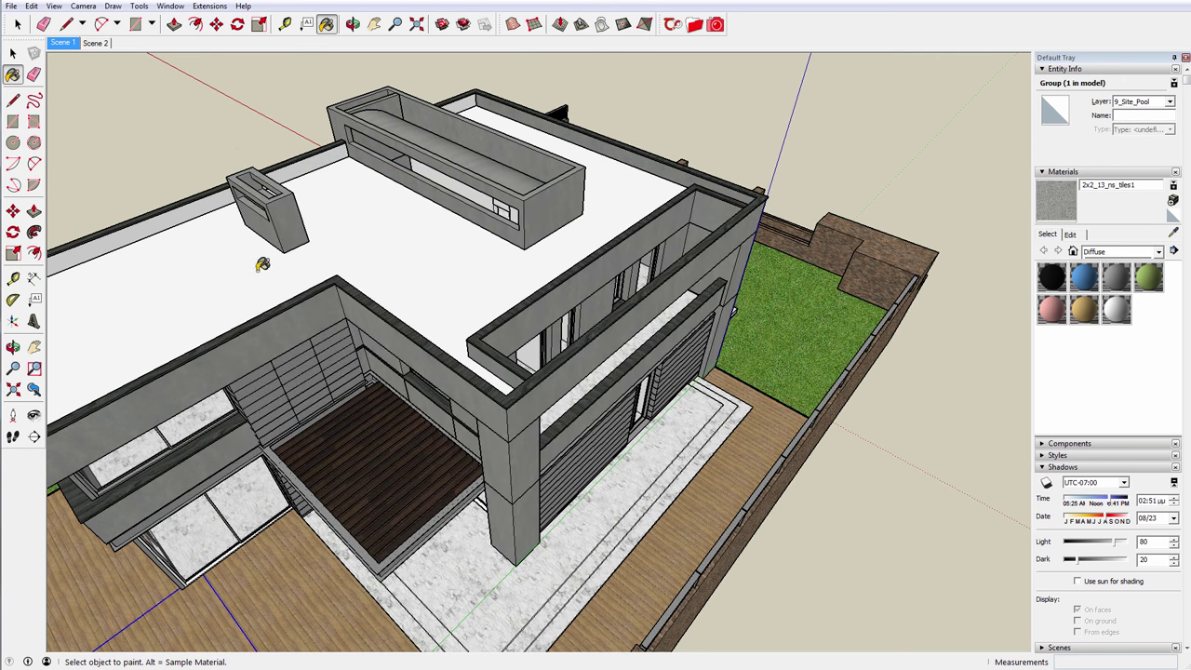
click(595, 267)
Step: Sample Concrete Walls from a wall and look around the patio, deck, steps and sliding doors
mouse_move(593, 409)
middle_down()
mouse_move(649, 394)
mouse_move(651, 410)
middle_up()
scroll(641, 492, up, 6)
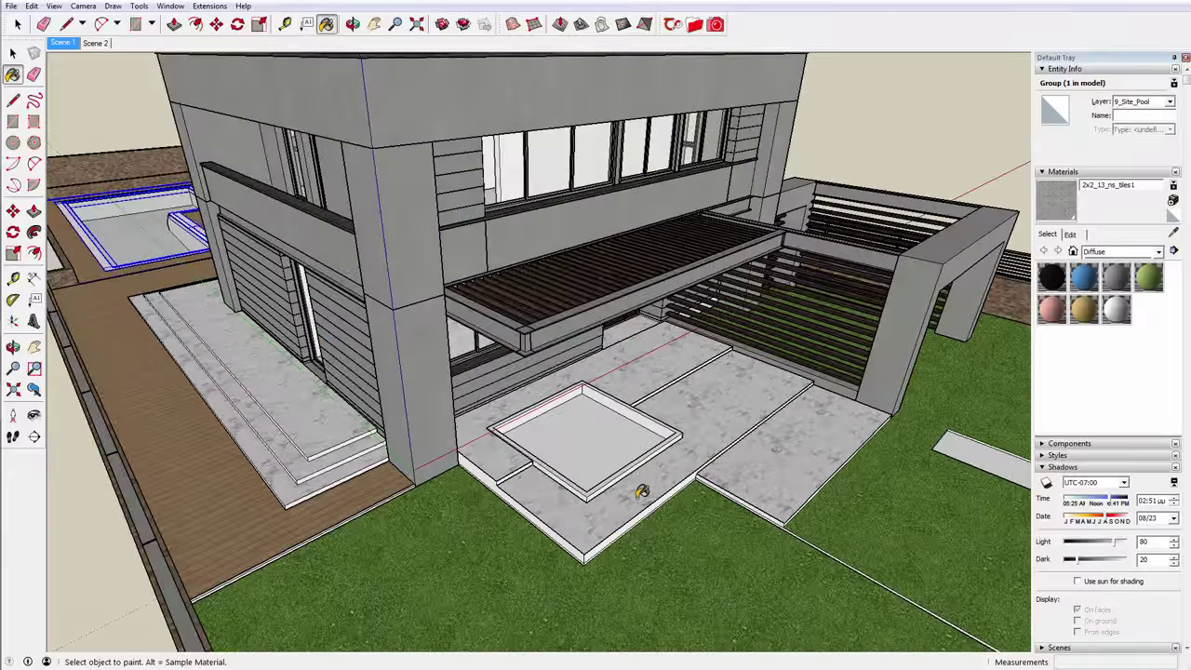
key(alt)
alt+click(976, 330)
middle_drag(548, 456, 486, 468)
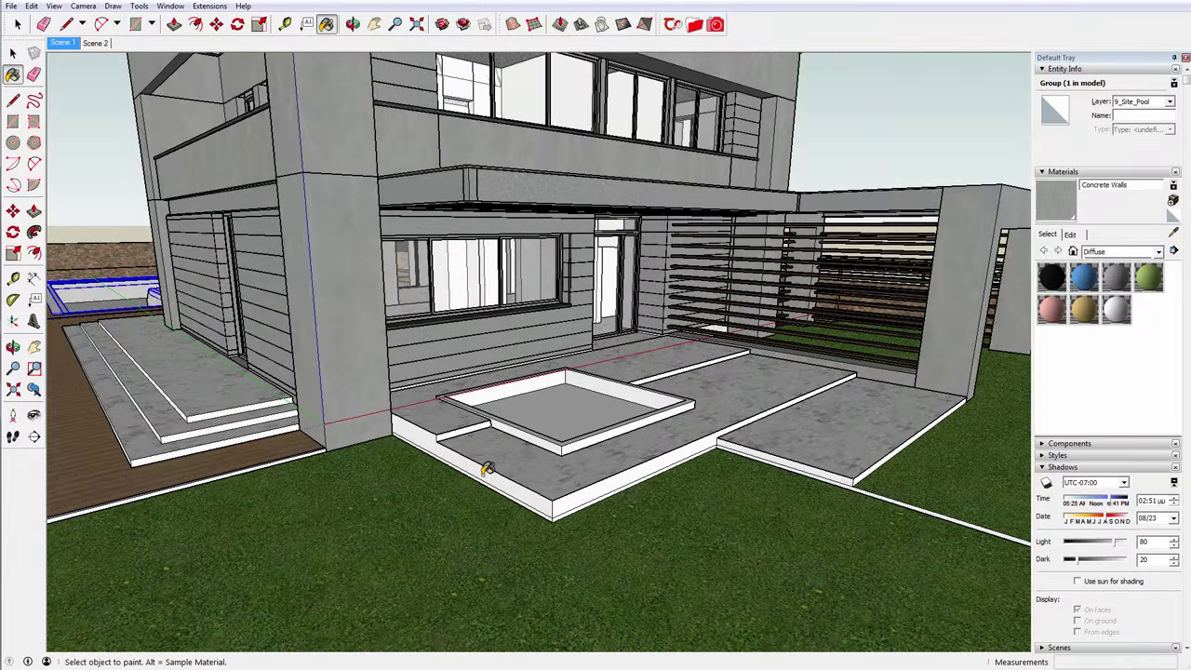
middle_drag(578, 494, 561, 505)
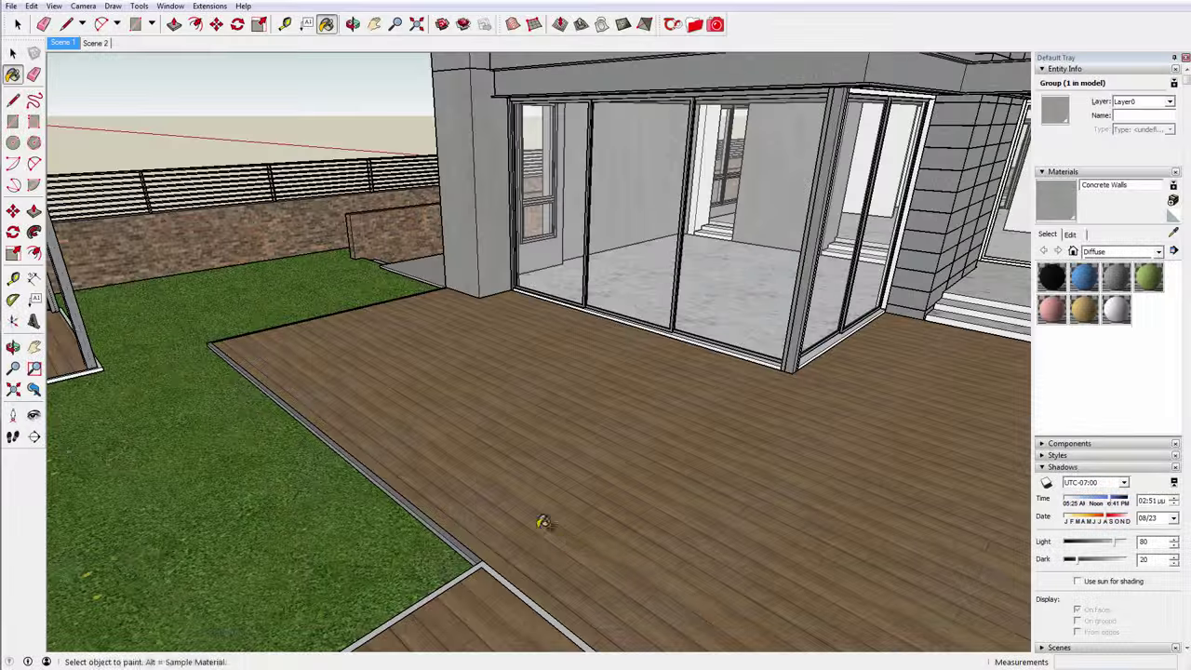
scroll(543, 522, up, 3)
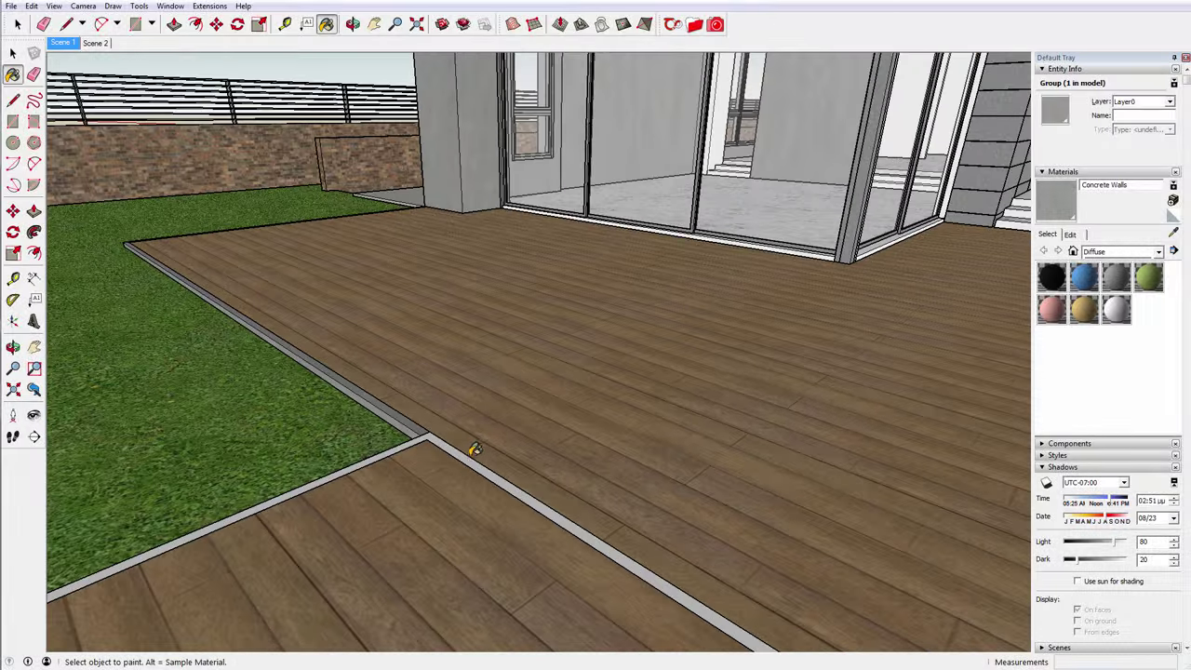
scroll(474, 451, down, 3)
middle_drag(481, 447, 638, 407)
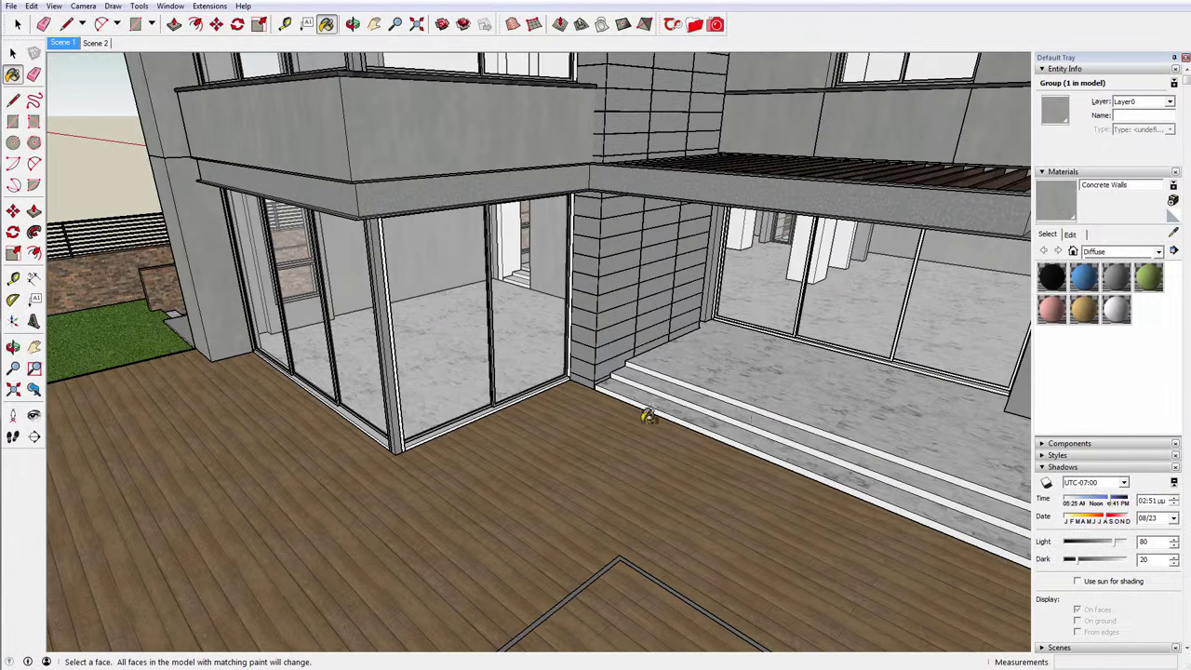
scroll(755, 419, up, 3)
scroll(936, 478, down, 3)
middle_drag(936, 478, 845, 474)
scroll(877, 484, up, 5)
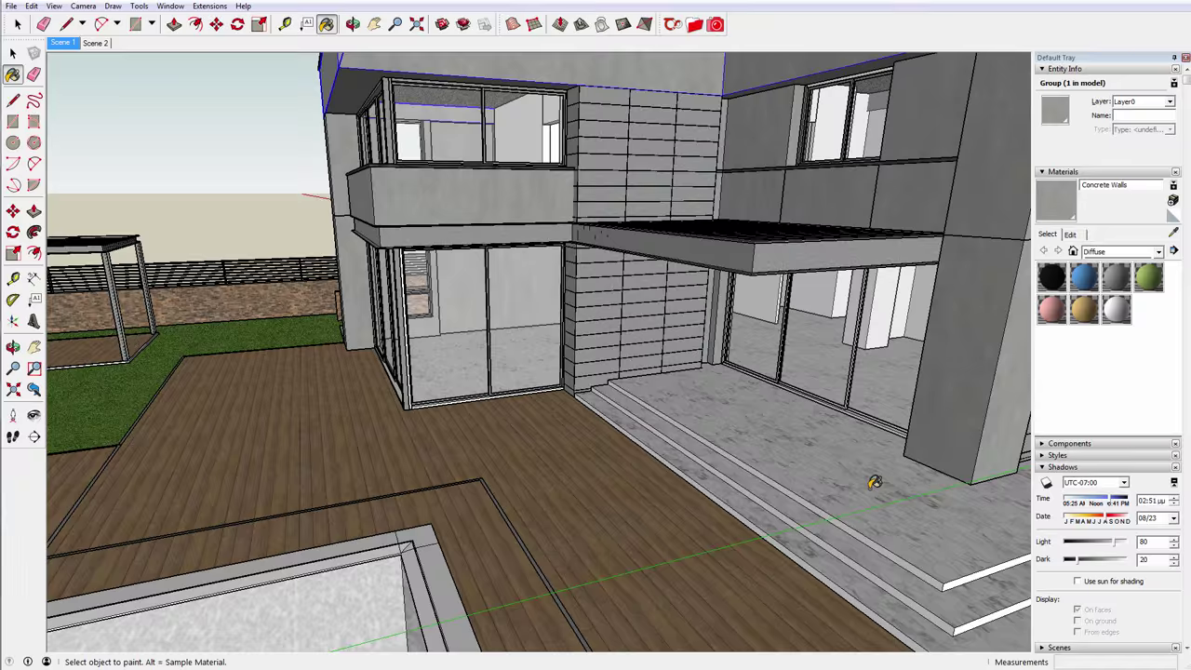
scroll(872, 549, down, 2)
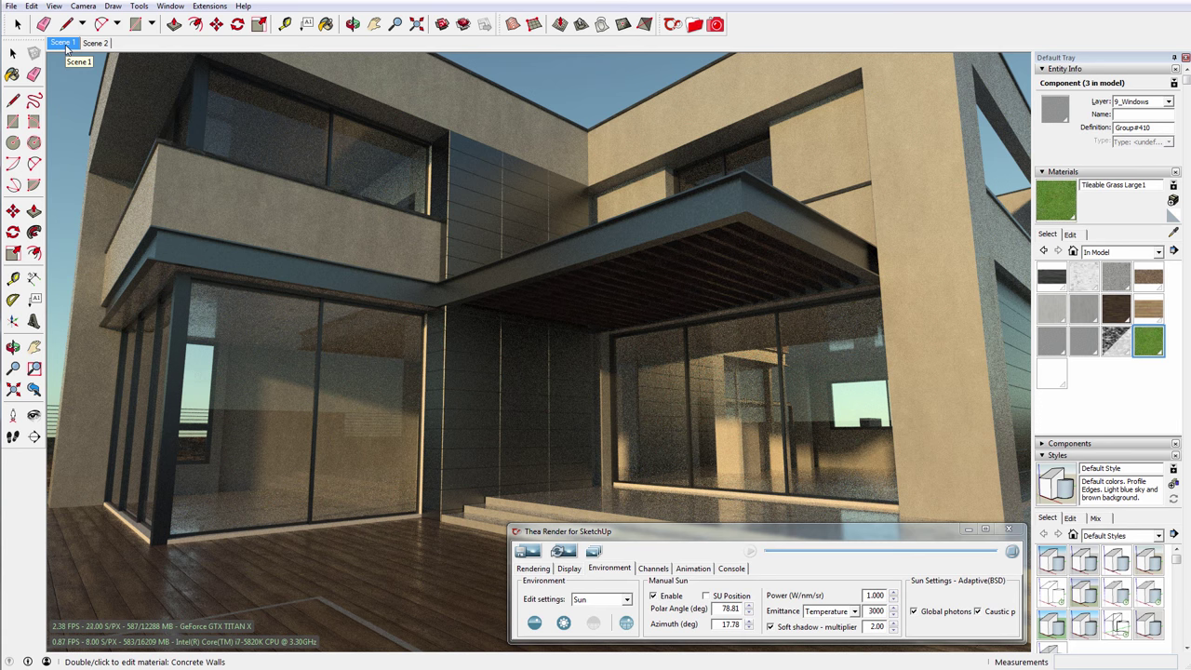
Step: Switch to the Scene 1 camera view of the whole house
click(63, 43)
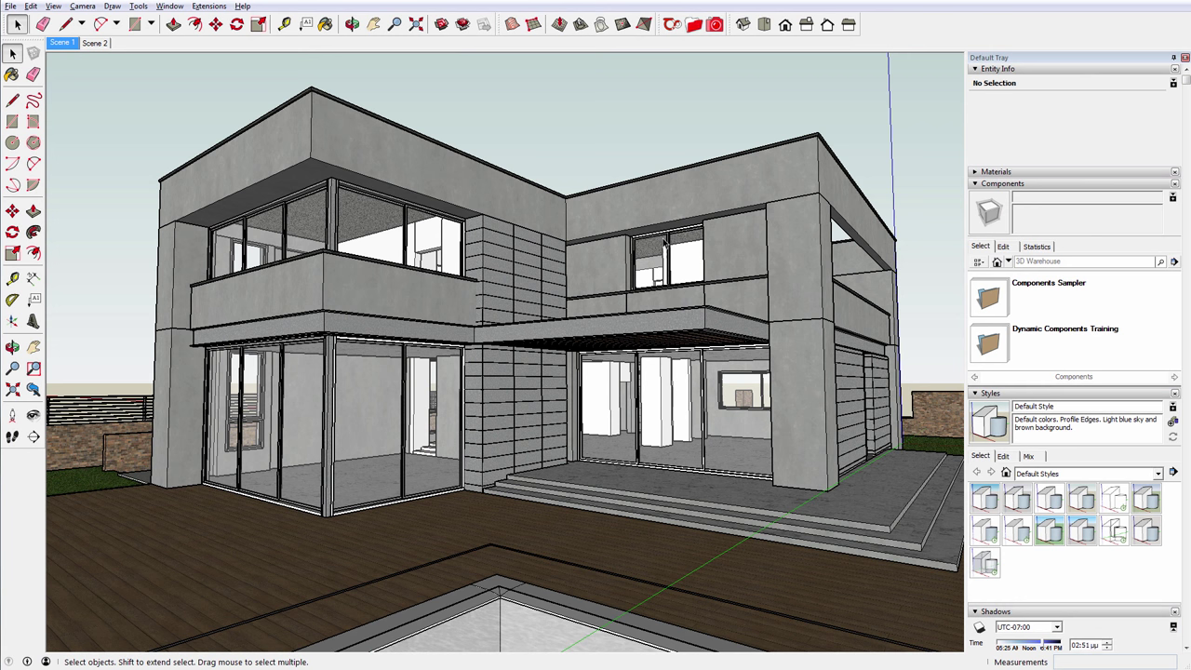
Step: Run a Thea plugin update check and open the Thea Browser on its library folders
click(673, 26)
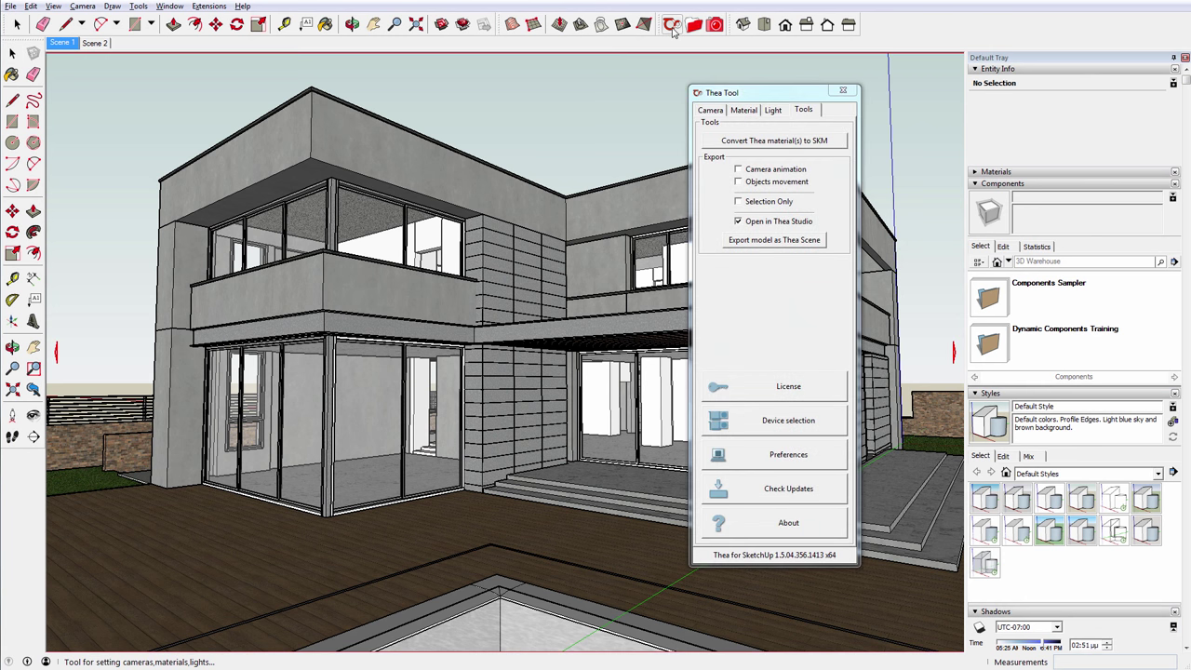
click(770, 493)
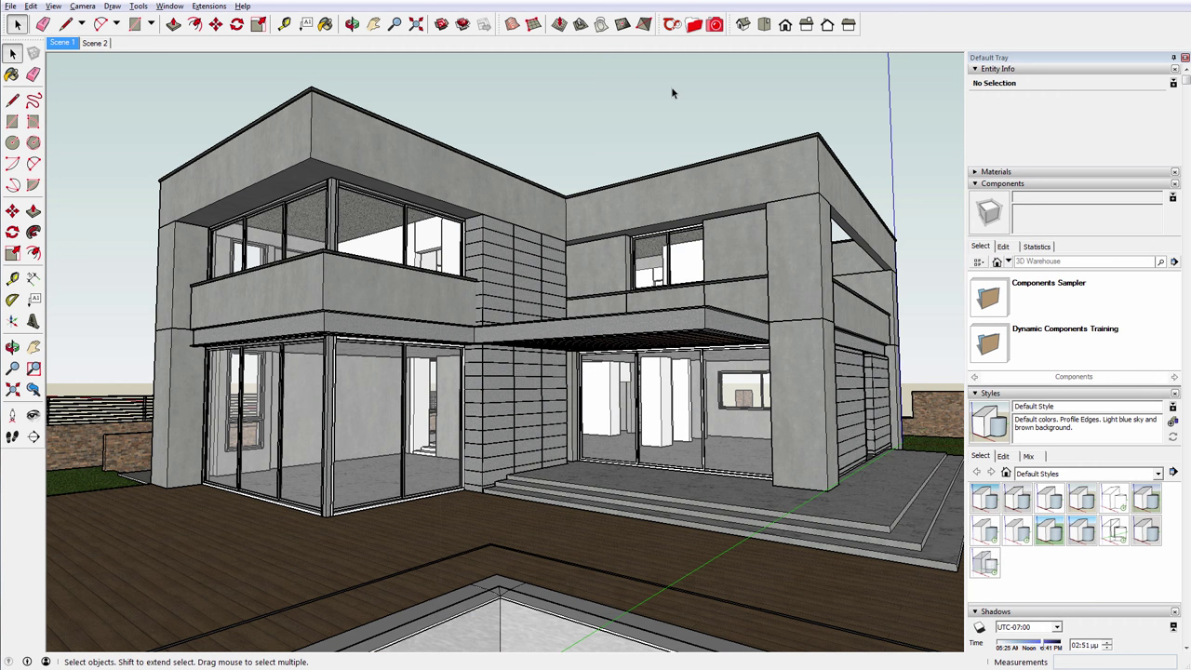
click(693, 25)
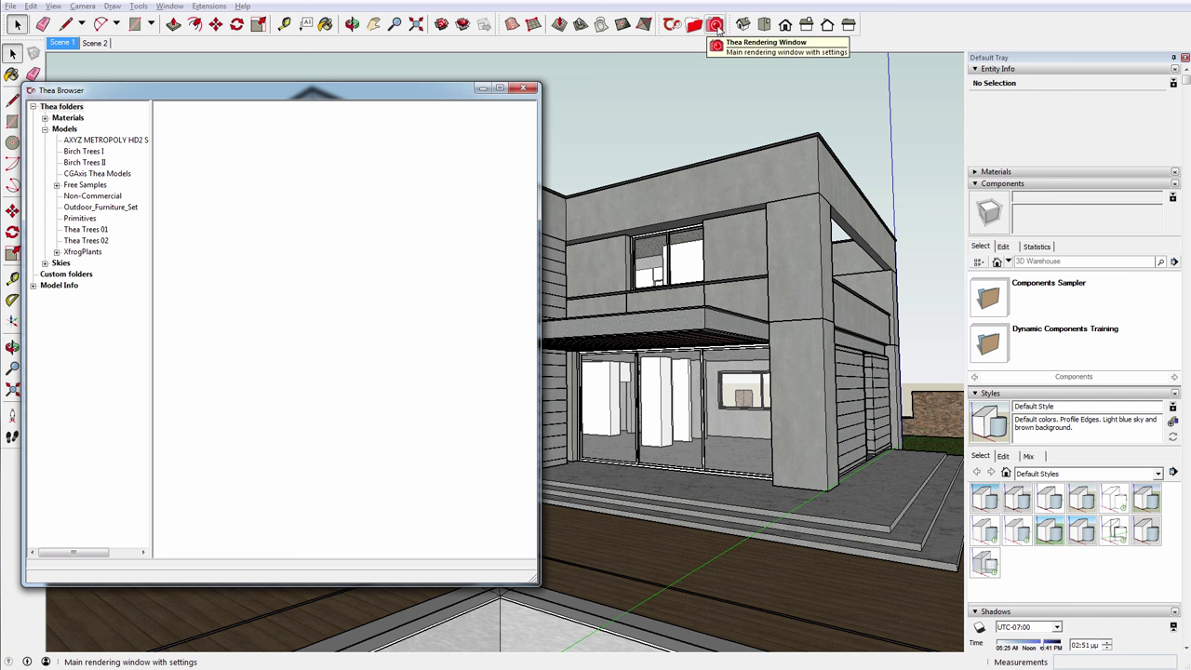
Step: Apply the VizPeople HDR sky from the Skies folder as IBL and start the interactive Thea render
click(714, 25)
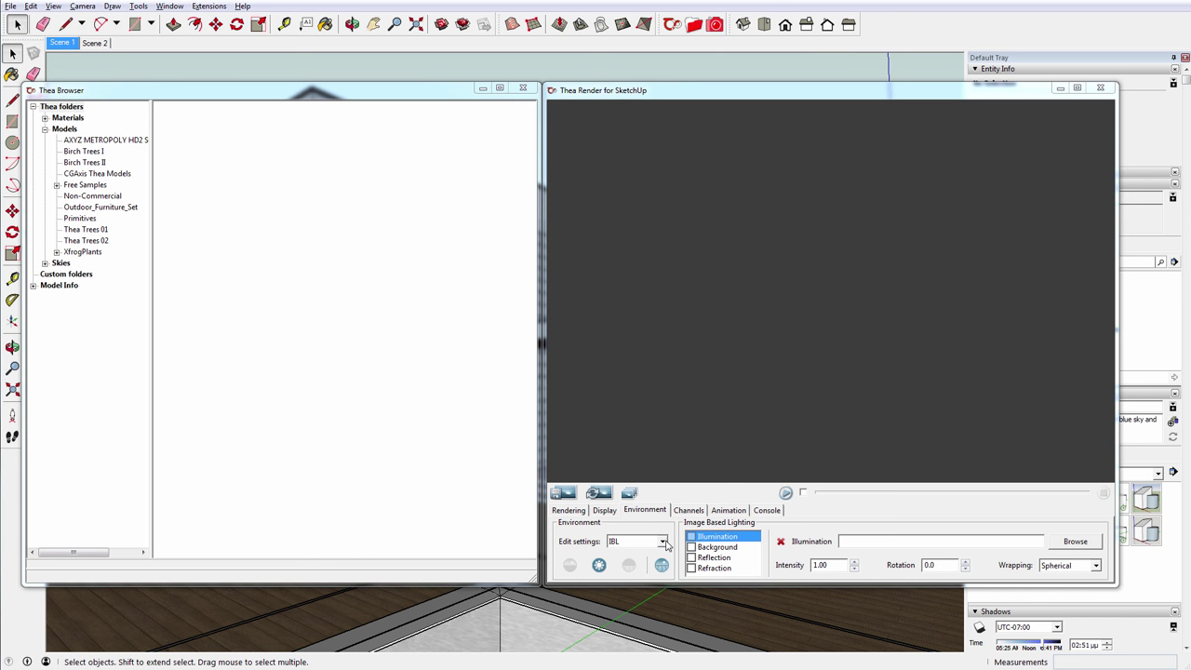
click(44, 264)
click(59, 263)
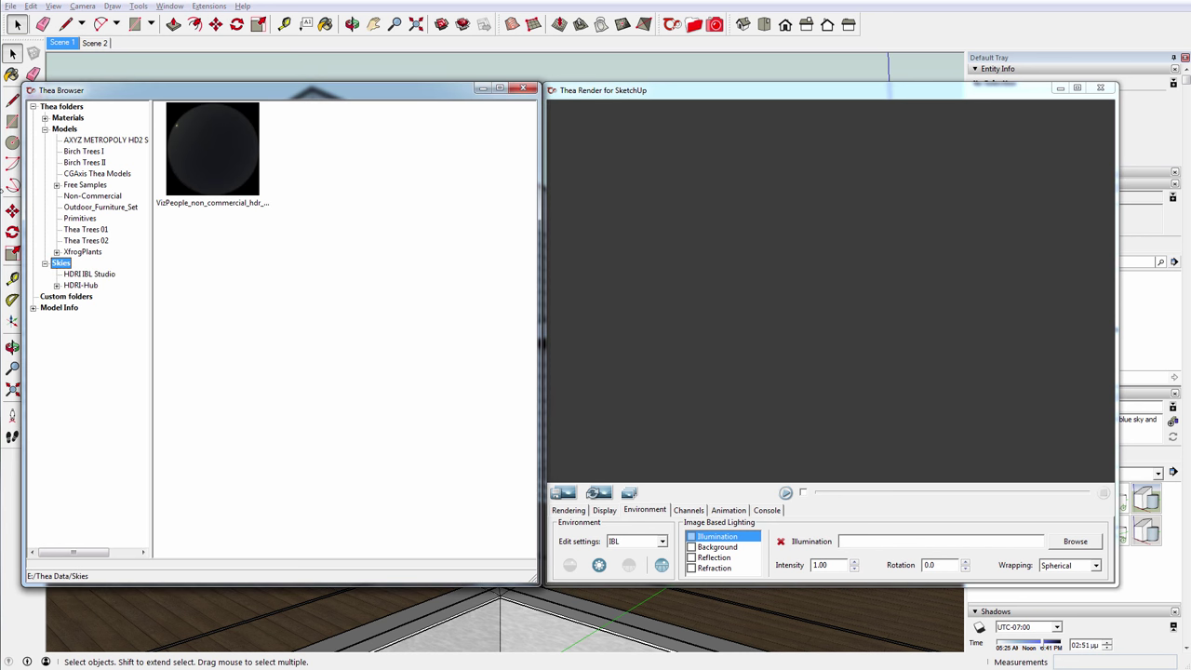
click(214, 163)
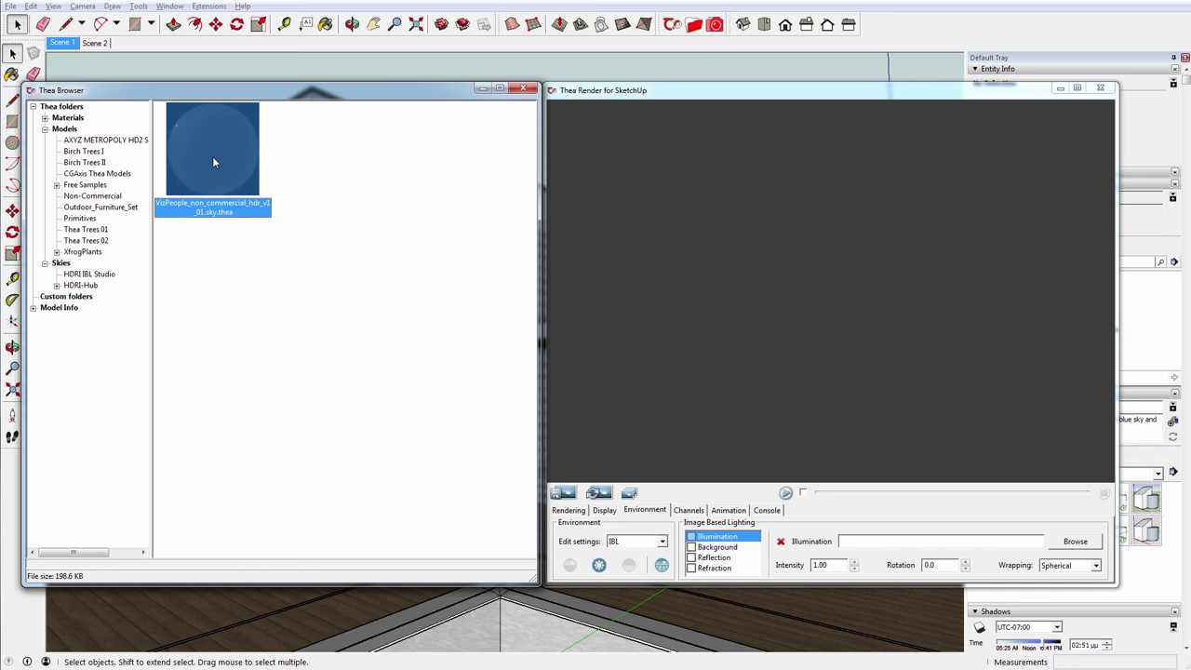
double_click(213, 160)
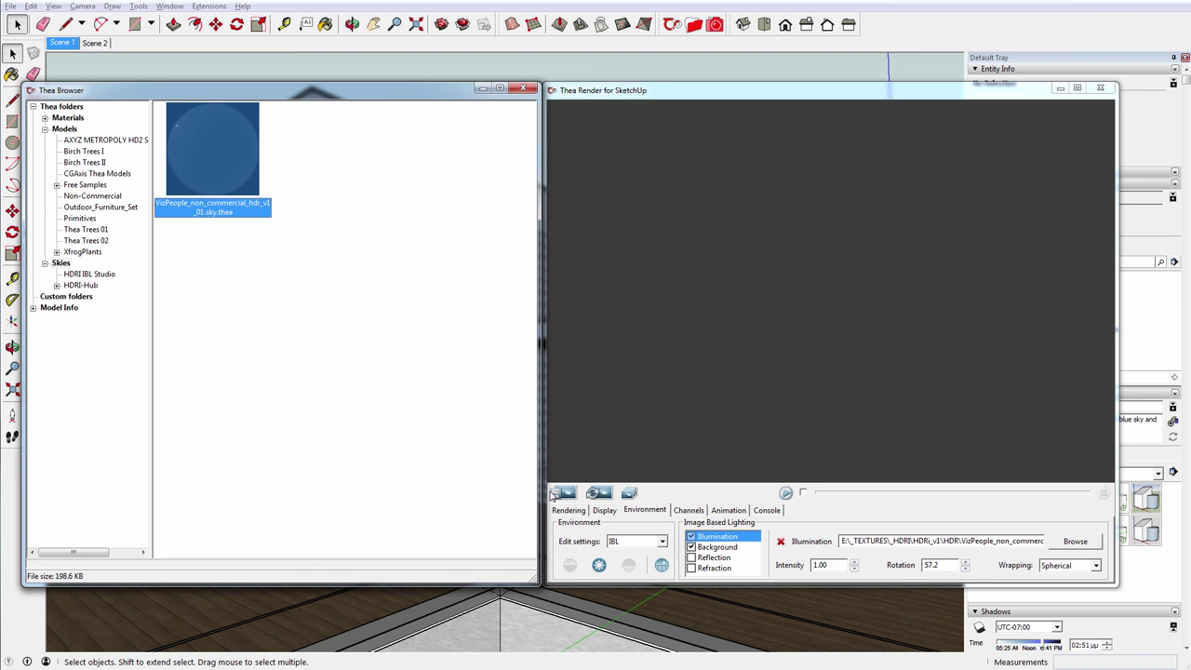
click(576, 513)
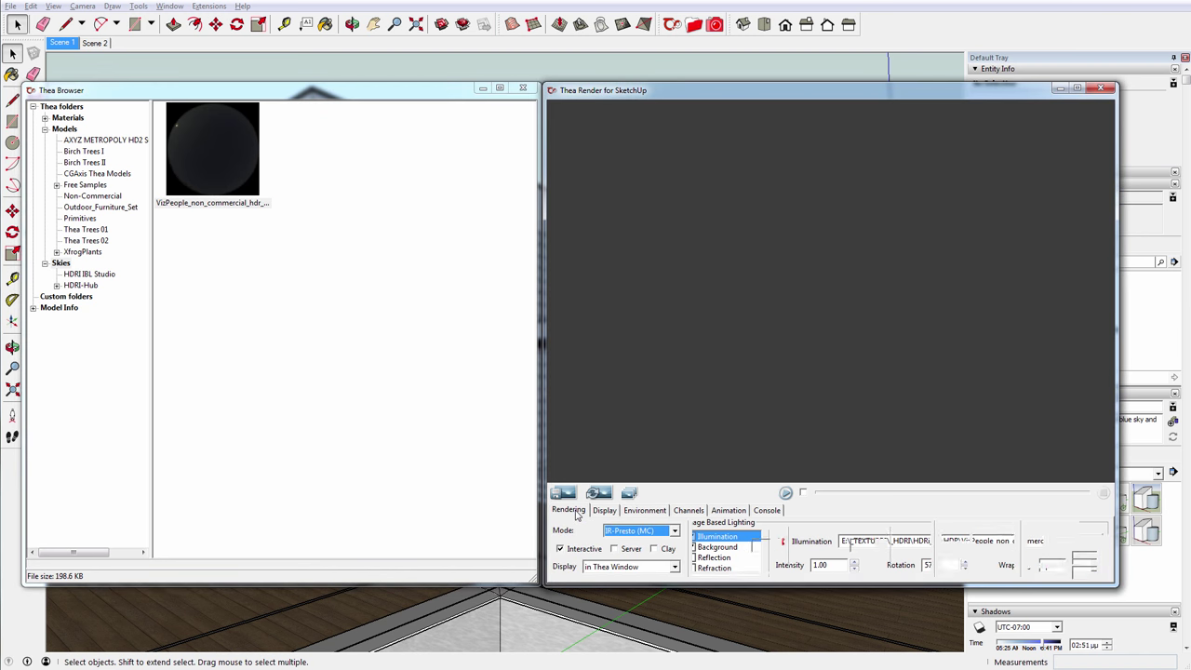
click(786, 492)
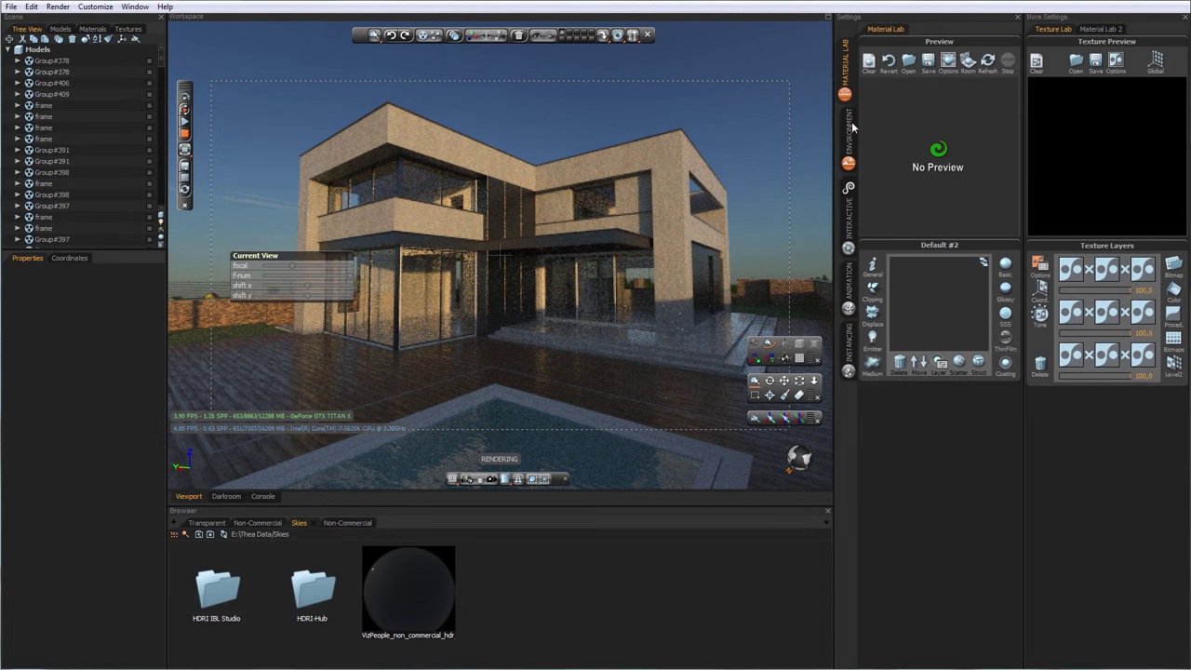
Step: Set both the IBL rotation and the background mapping rotation to 20 in Environment settings
click(849, 125)
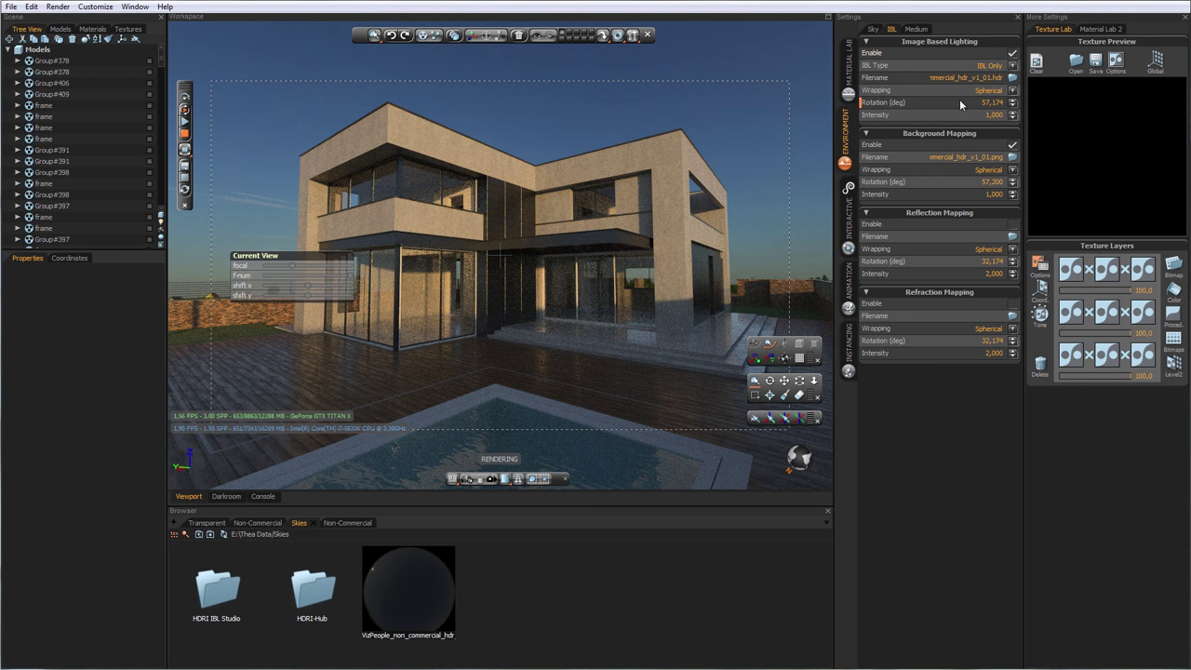
double_click(988, 102)
text(20)
key(Return)
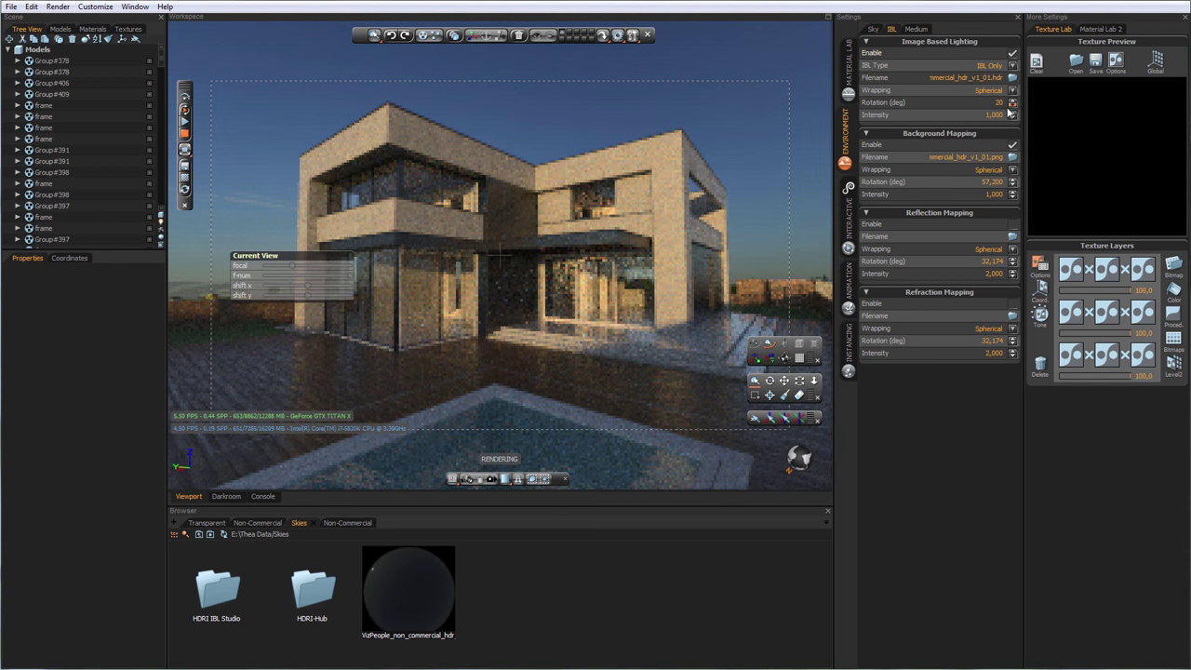
double_click(992, 182)
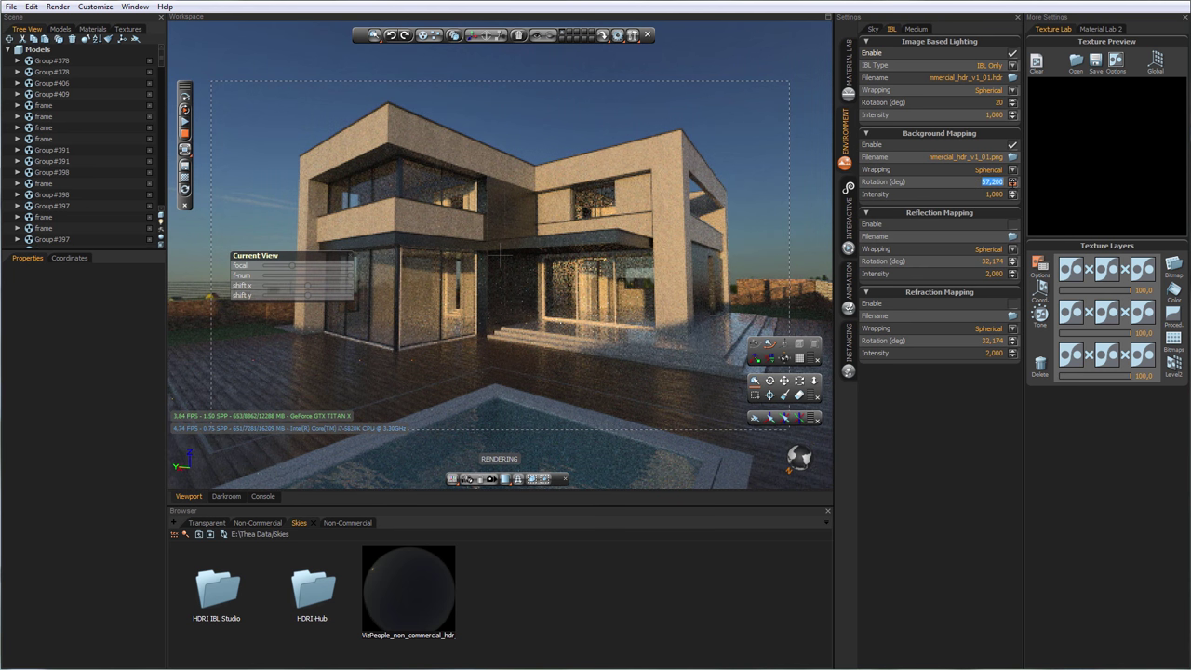
text(20)
key(Return)
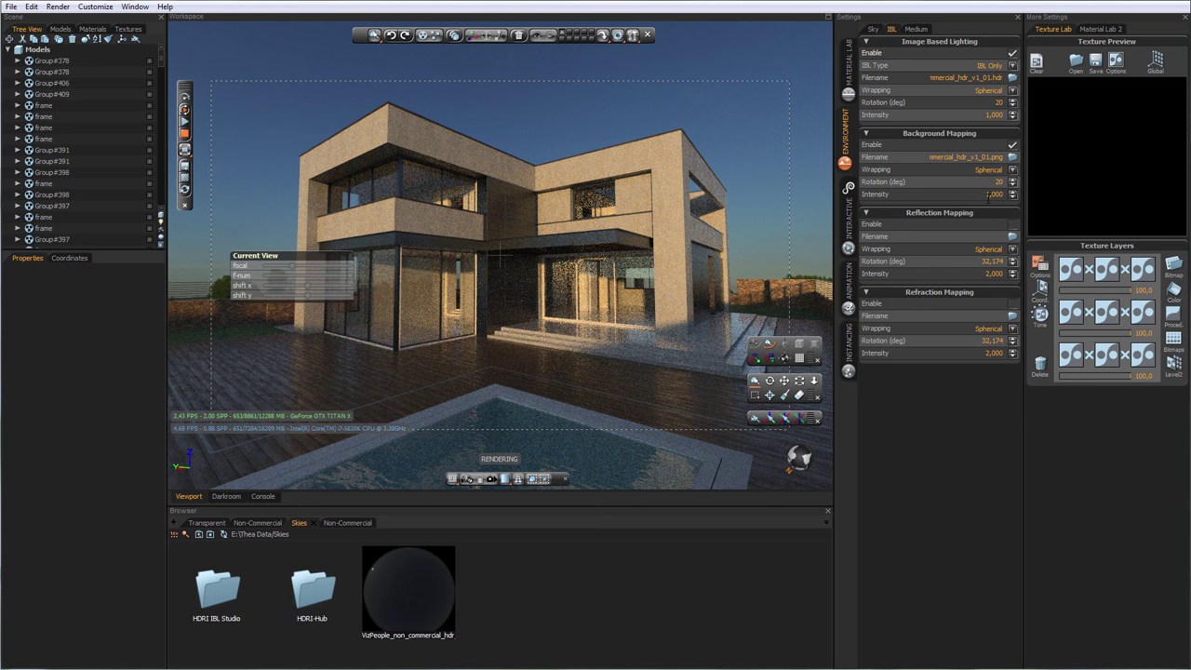
Step: Save the current environment to the Skies library as 'MySky'
right_click(525, 583)
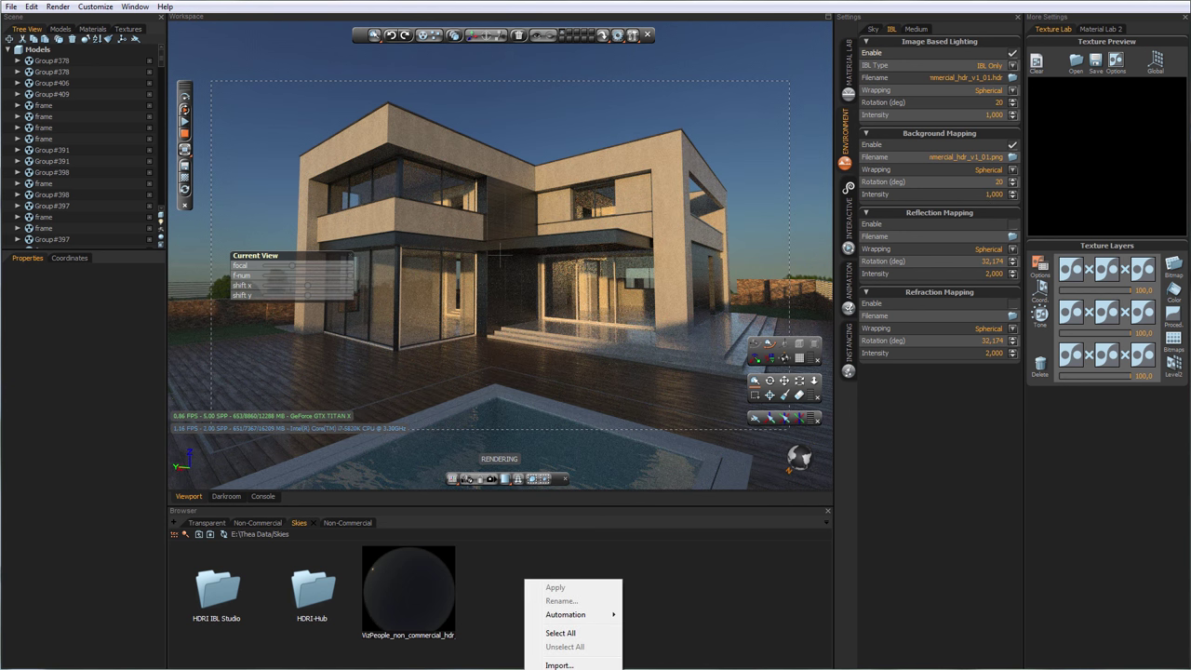
click(567, 666)
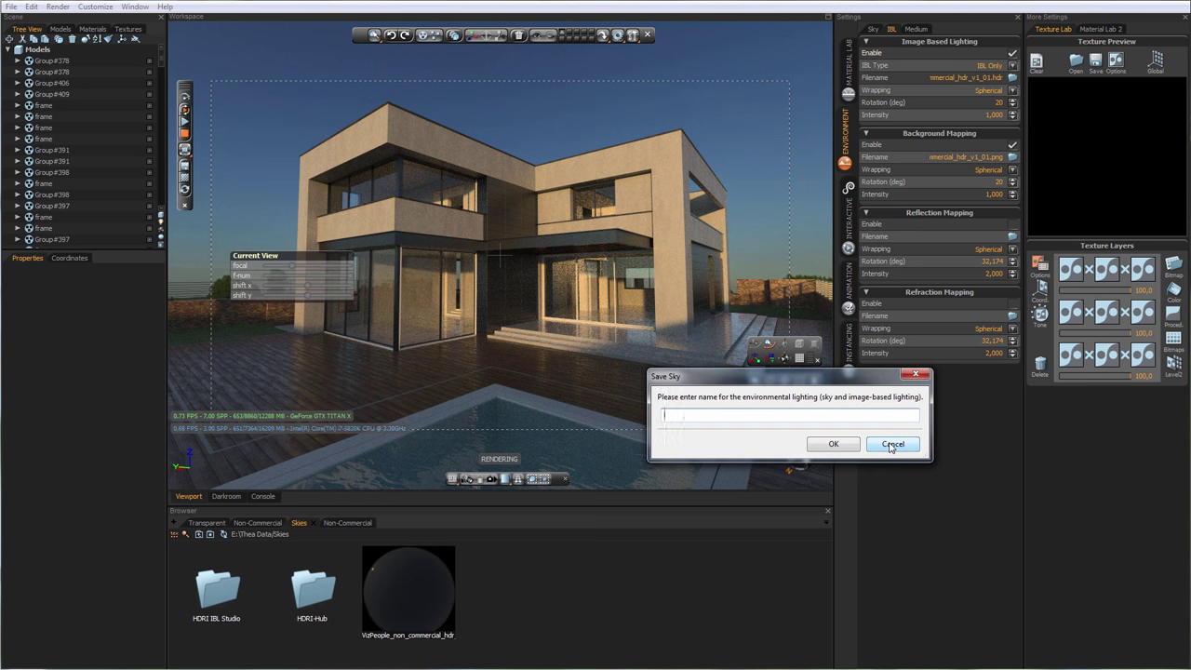
text(MySky)
click(829, 446)
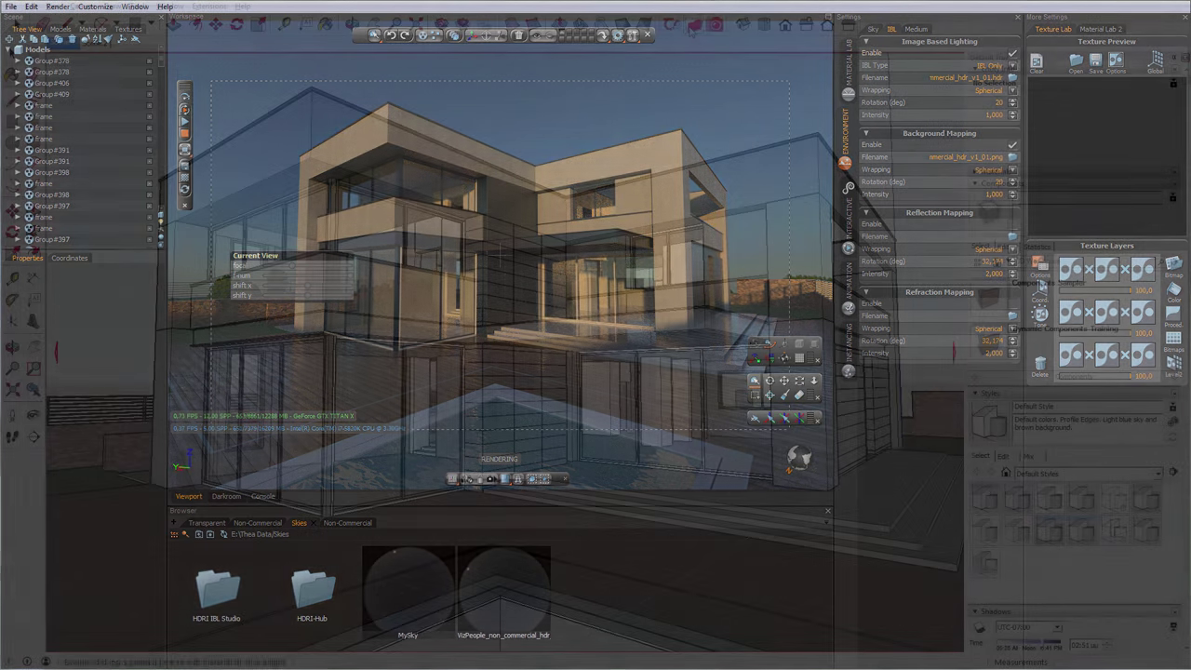
Step: Refresh the Thea Browser library and expand Skies to show MySky beside the VizPeople sky
click(693, 27)
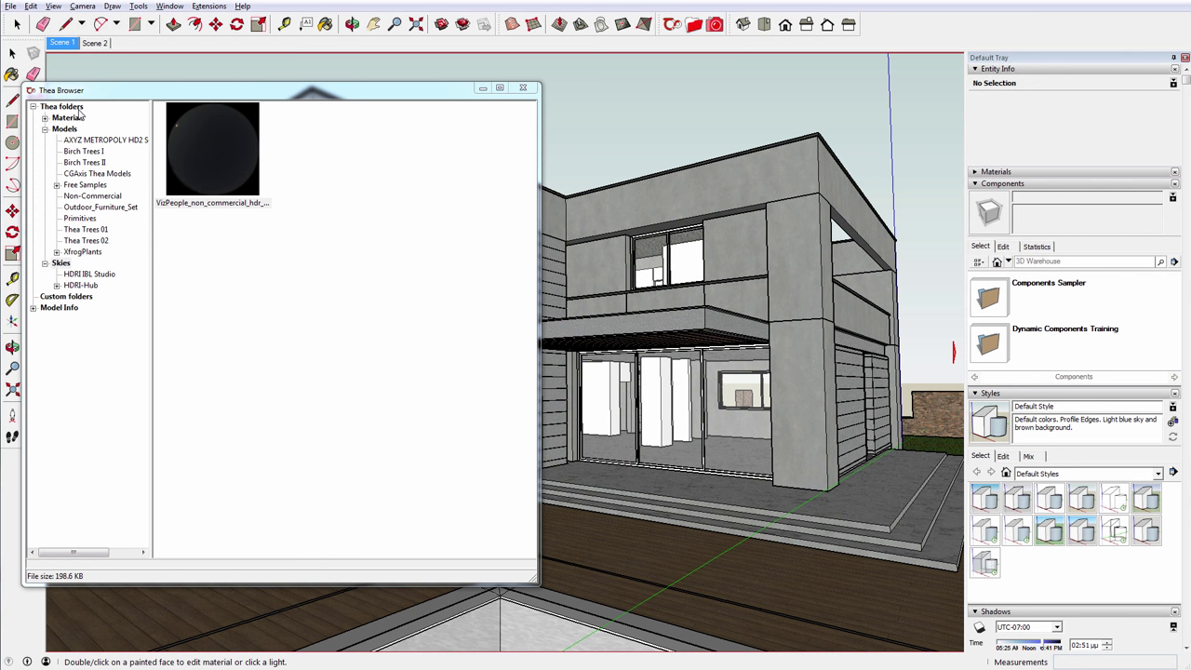
right_click(80, 110)
click(102, 119)
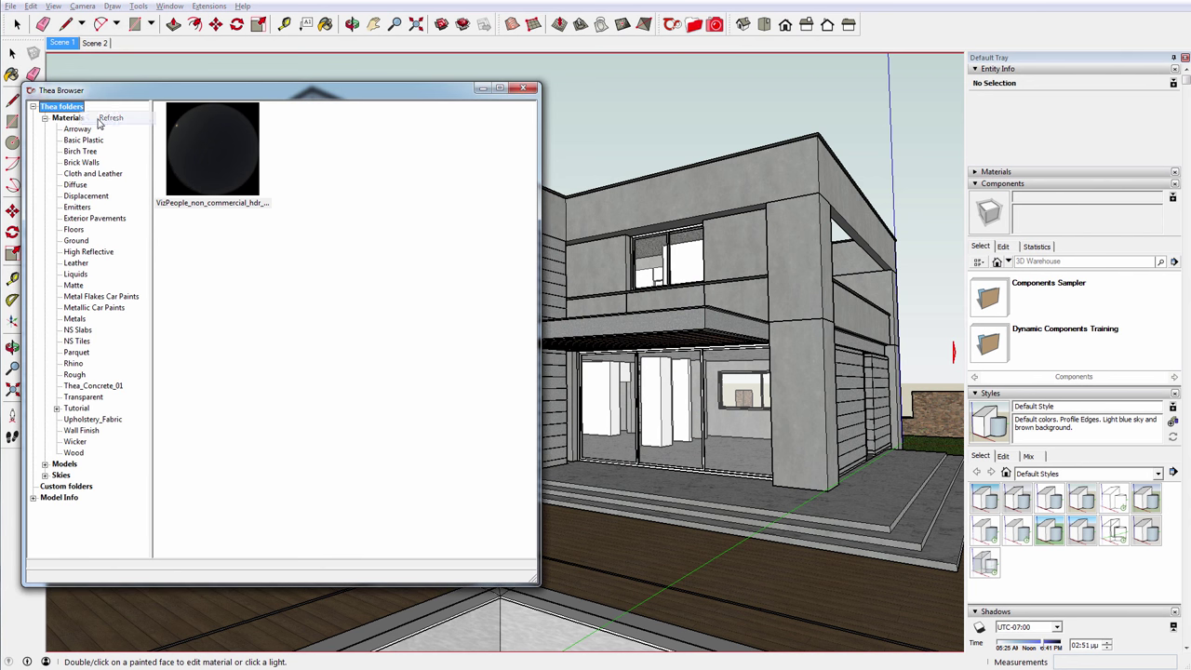
click(45, 118)
click(45, 140)
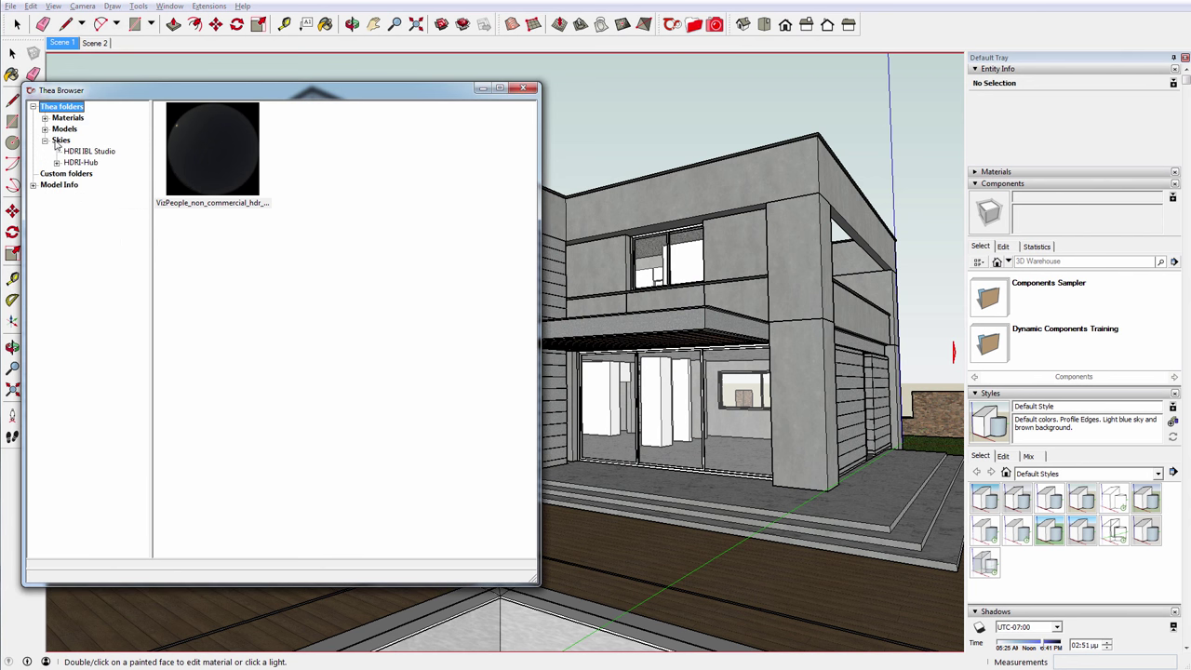
click(58, 140)
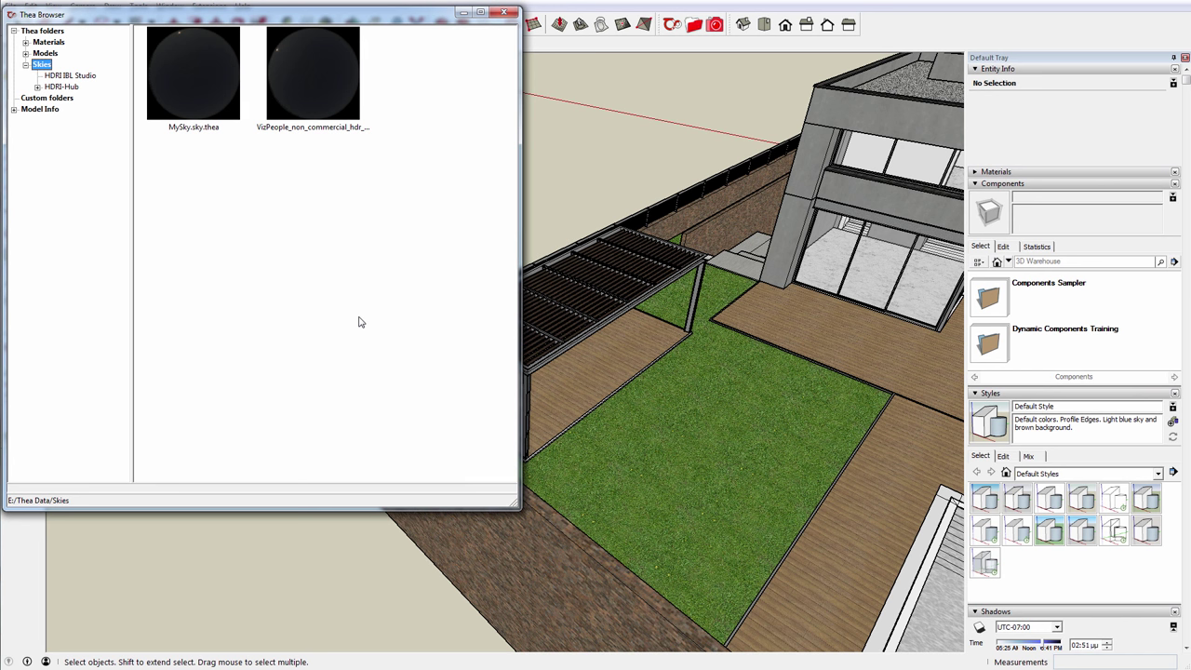
Step: Place two bush proxies from Models > Non-Commercial along the lawn edge beside the deck
click(26, 64)
click(26, 53)
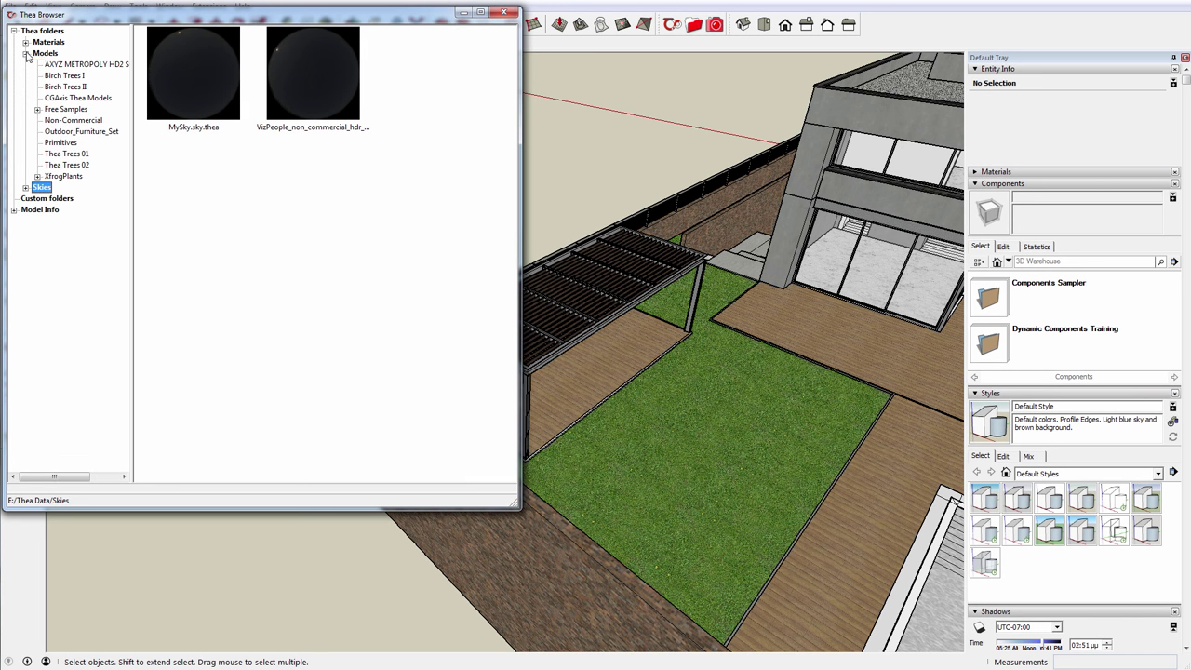
click(73, 120)
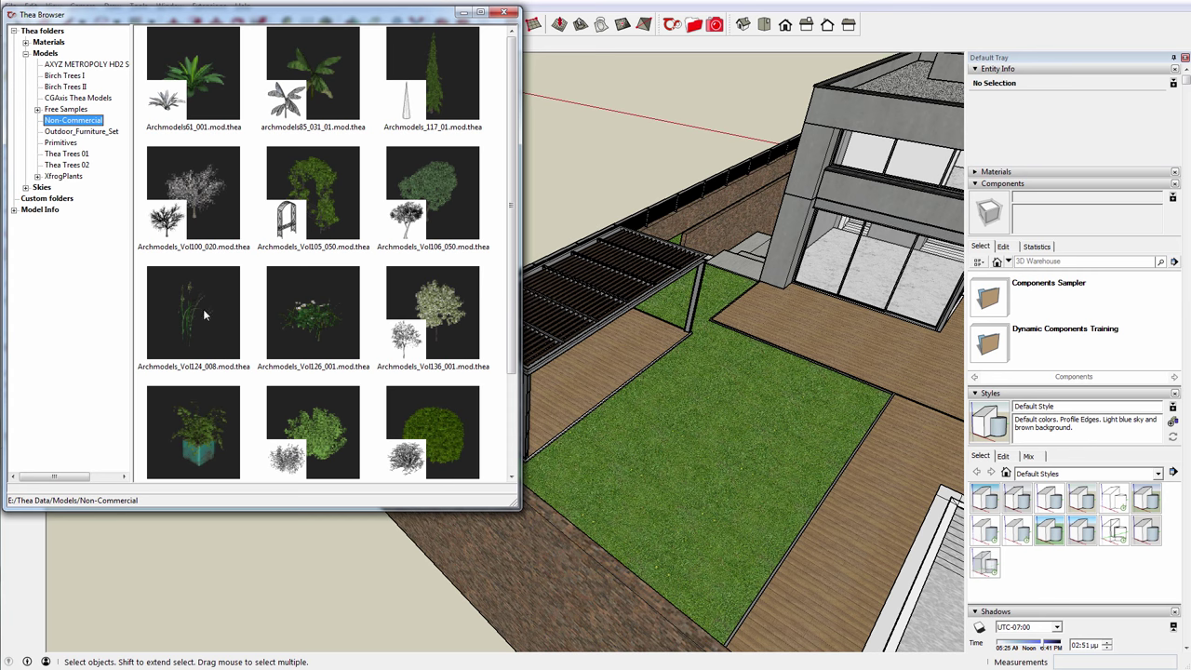
click(305, 424)
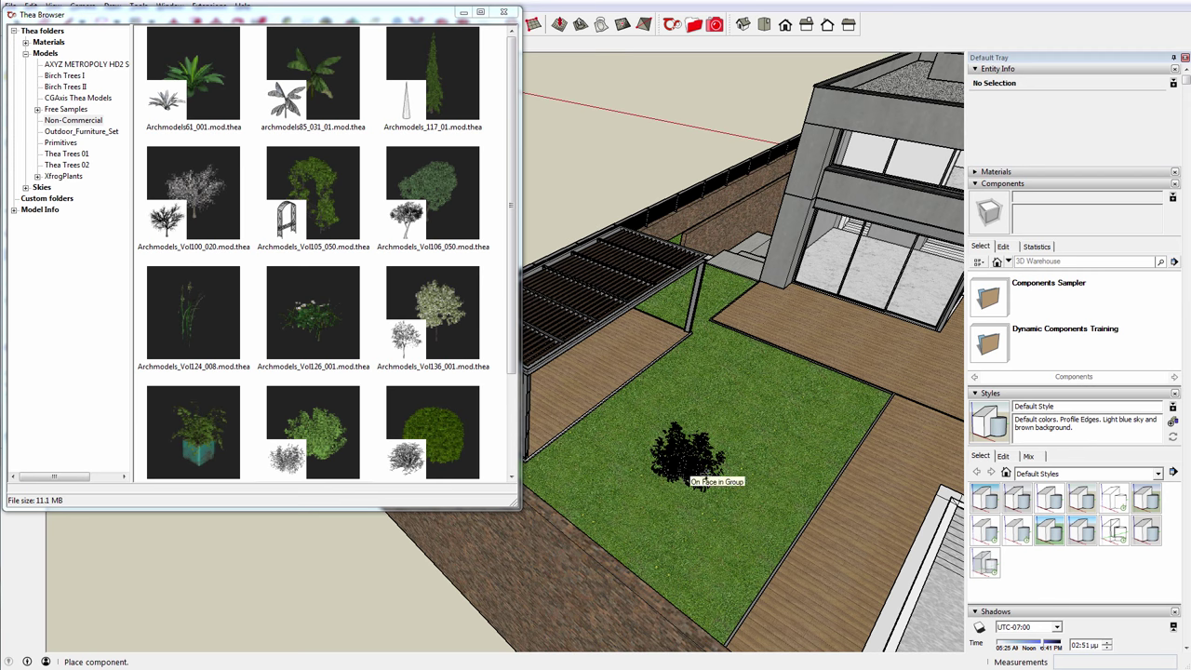
click(858, 382)
key(space)
middle_drag(810, 456, 375, 446)
click(312, 432)
scroll(735, 409, up, 2)
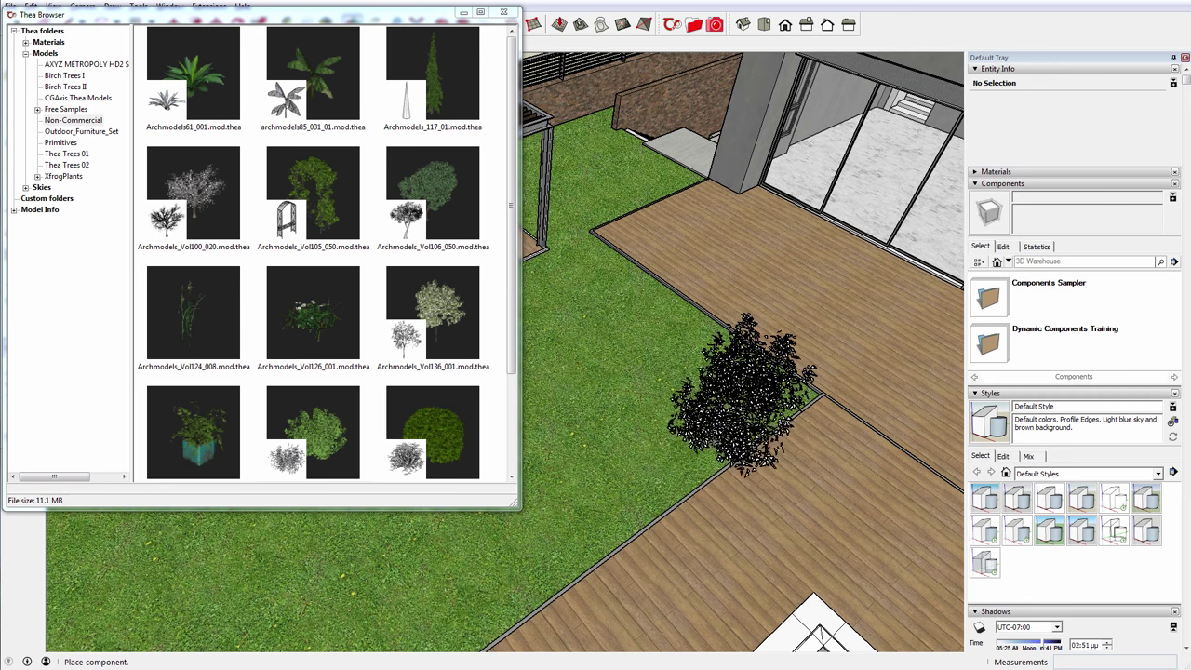
click(735, 409)
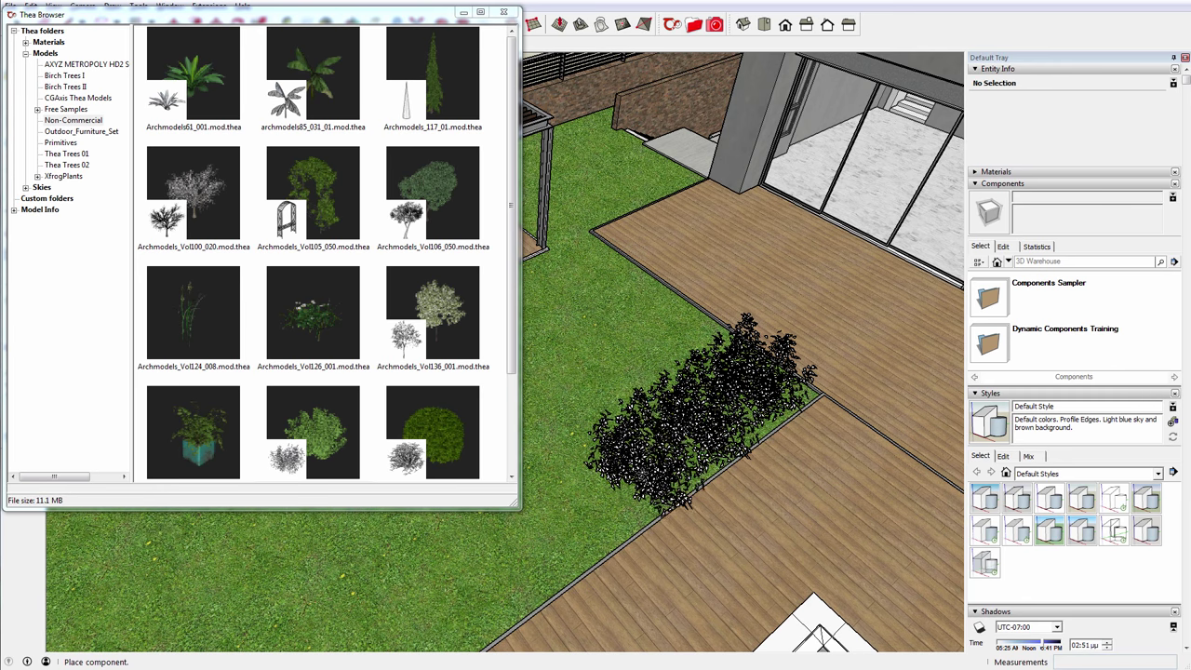
middle_drag(586, 540, 791, 390)
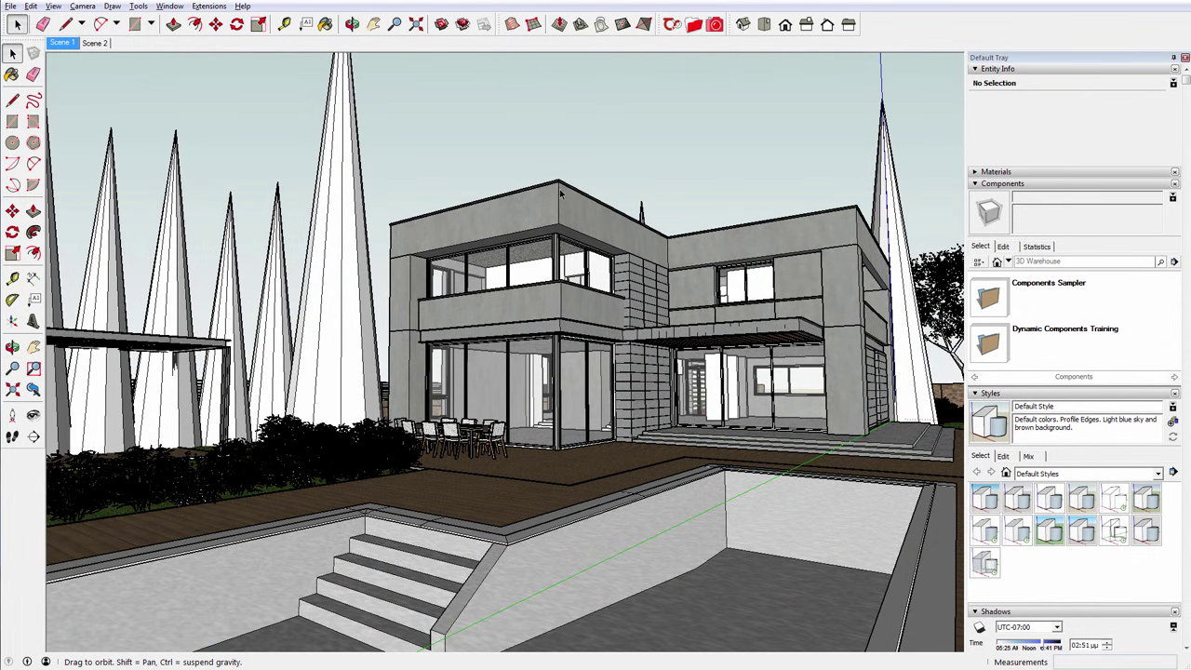
middle_drag(561, 193, 424, 547)
scroll(578, 416, down, 5)
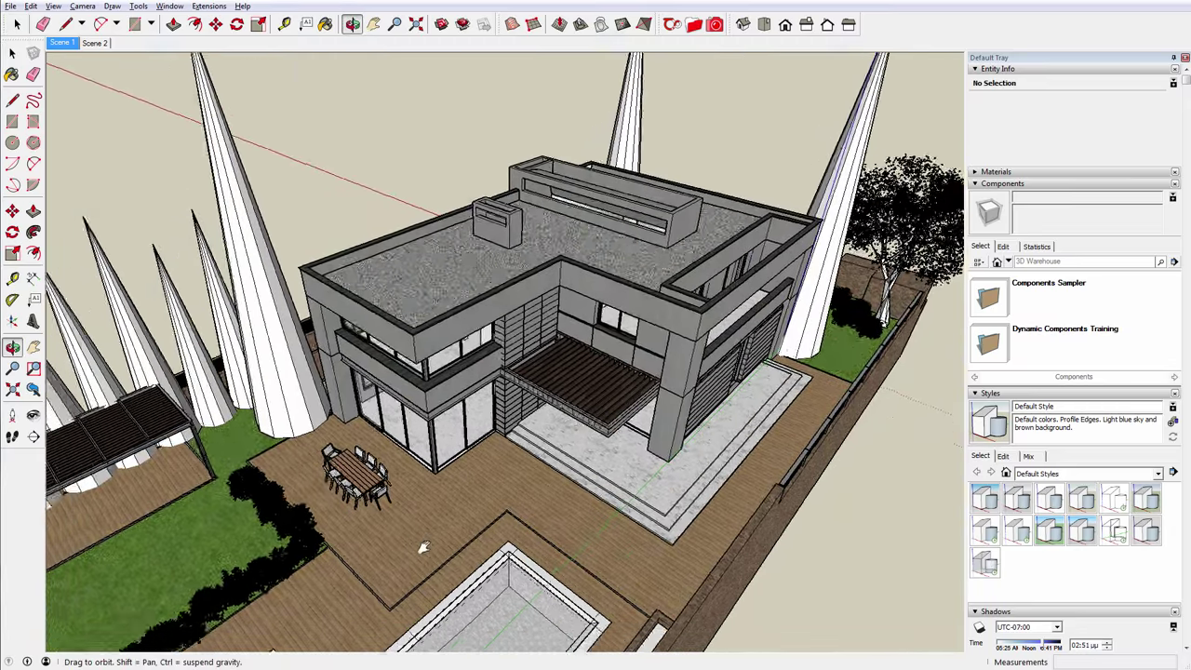